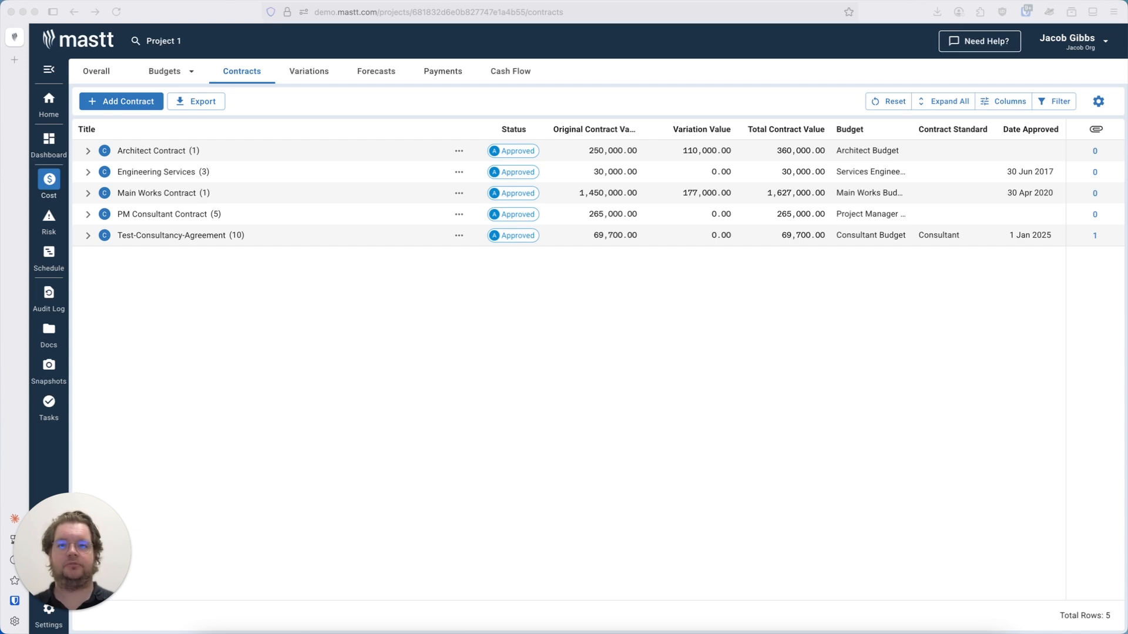
# - Start a new contract, dismiss the Excel paste tip, and autofill the form from the Test-Consultancy-Agreement PDF
pyautogui.click(520, 415)
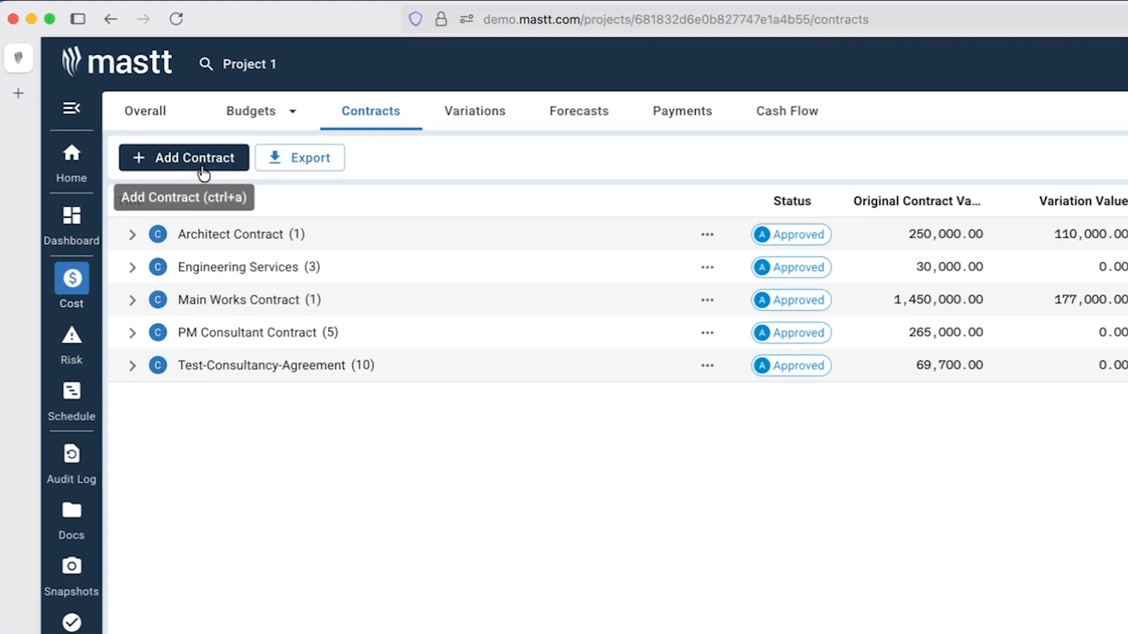
pyautogui.click(203, 164)
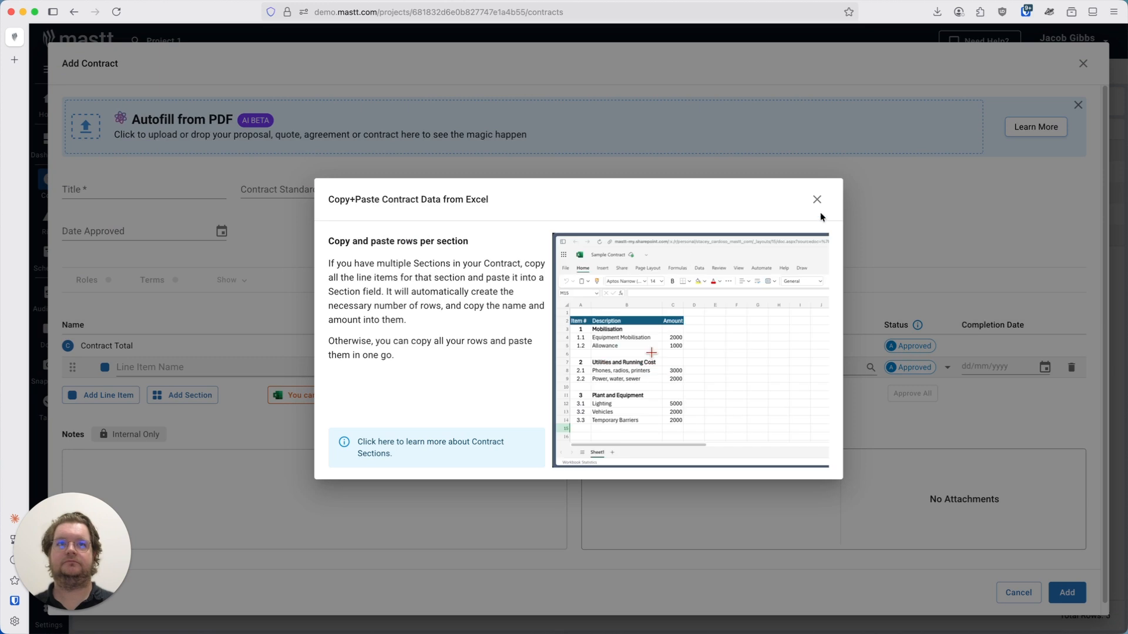
pyautogui.click(817, 199)
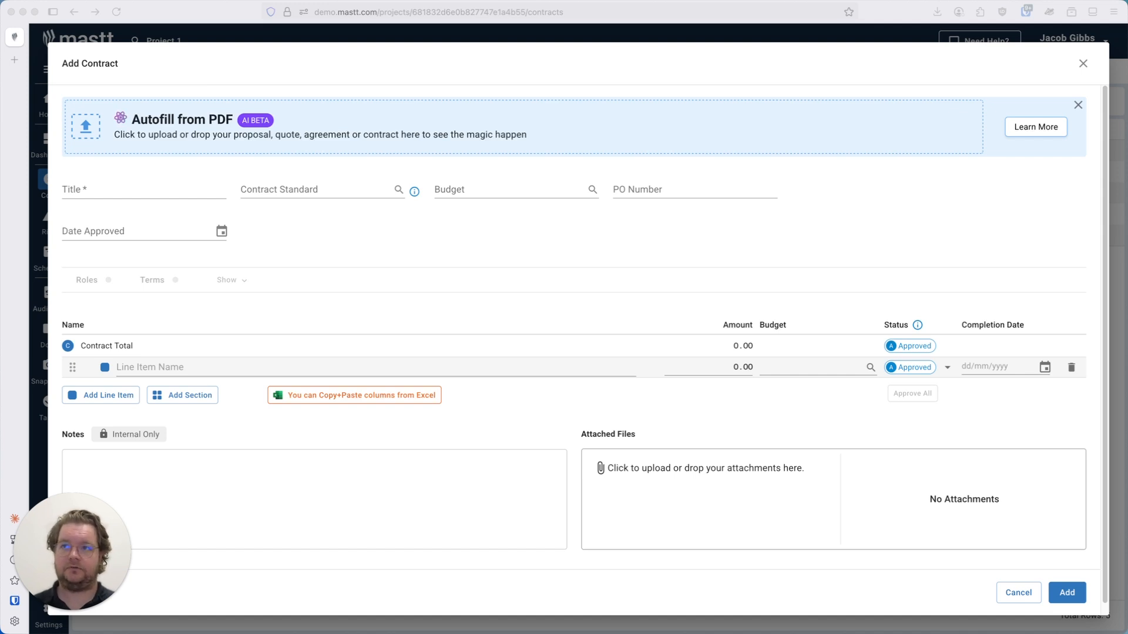
pyautogui.moveTo(487, 633); pyautogui.dragTo(387, 129)
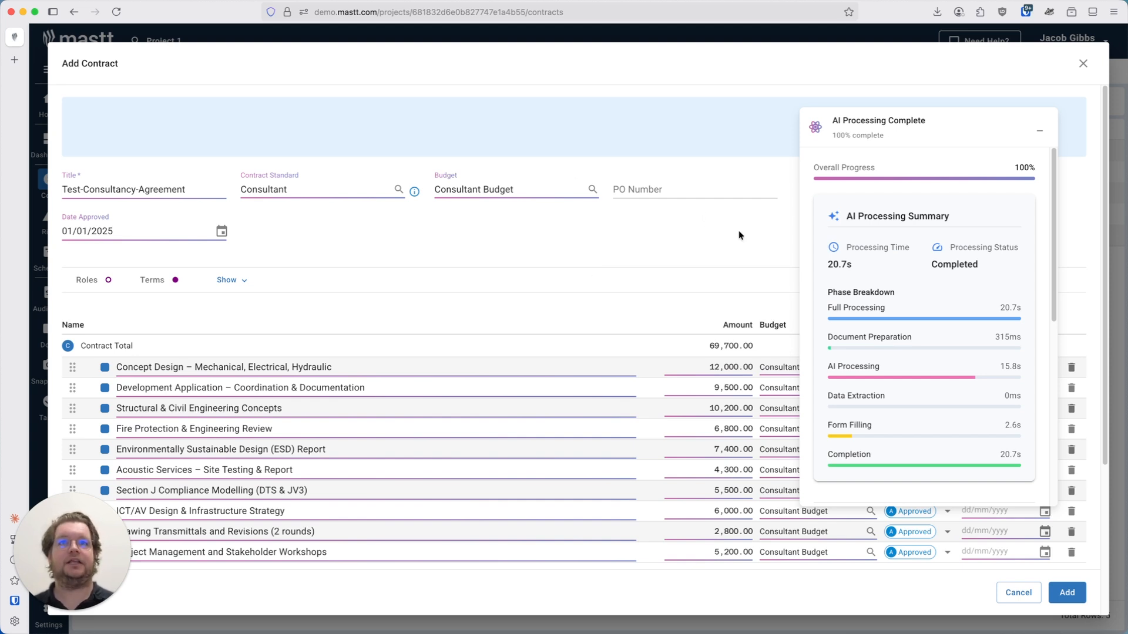
pyautogui.click(1038, 130)
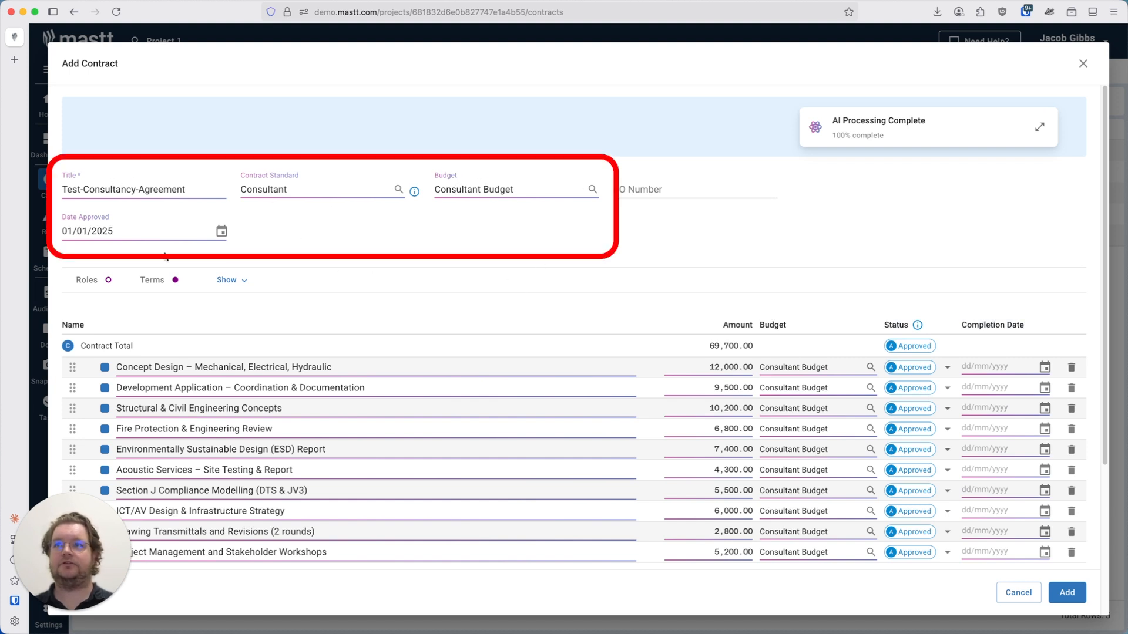
# - Review the autofilled client, consultant and project manager roles and the line items, and discard the contract
pyautogui.click(102, 290)
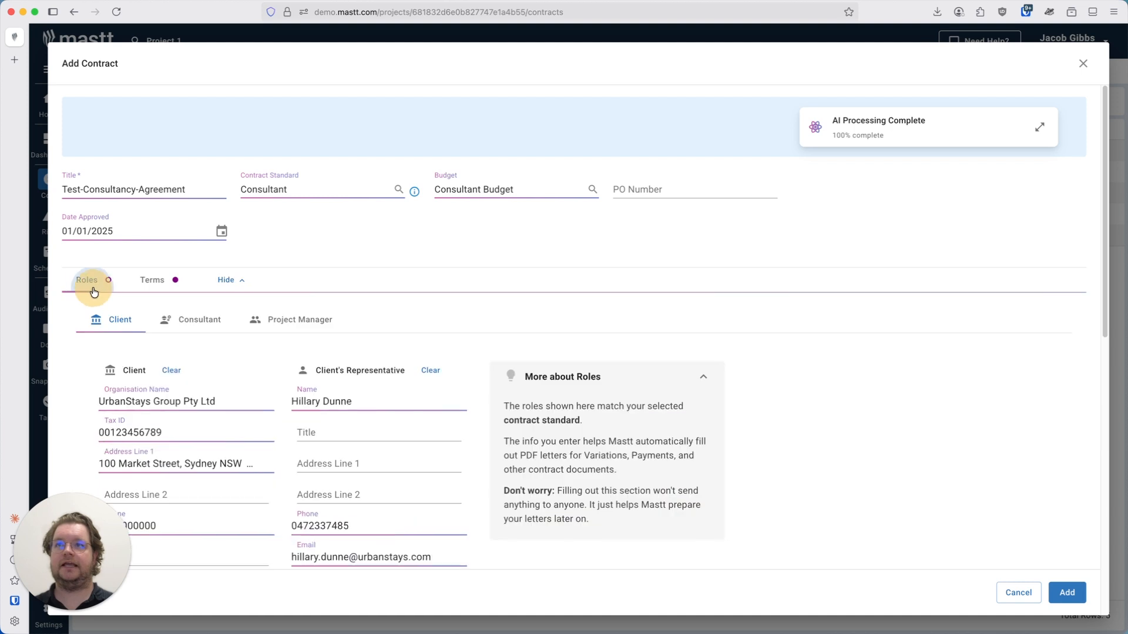
pyautogui.scroll(-3, 194, 301)
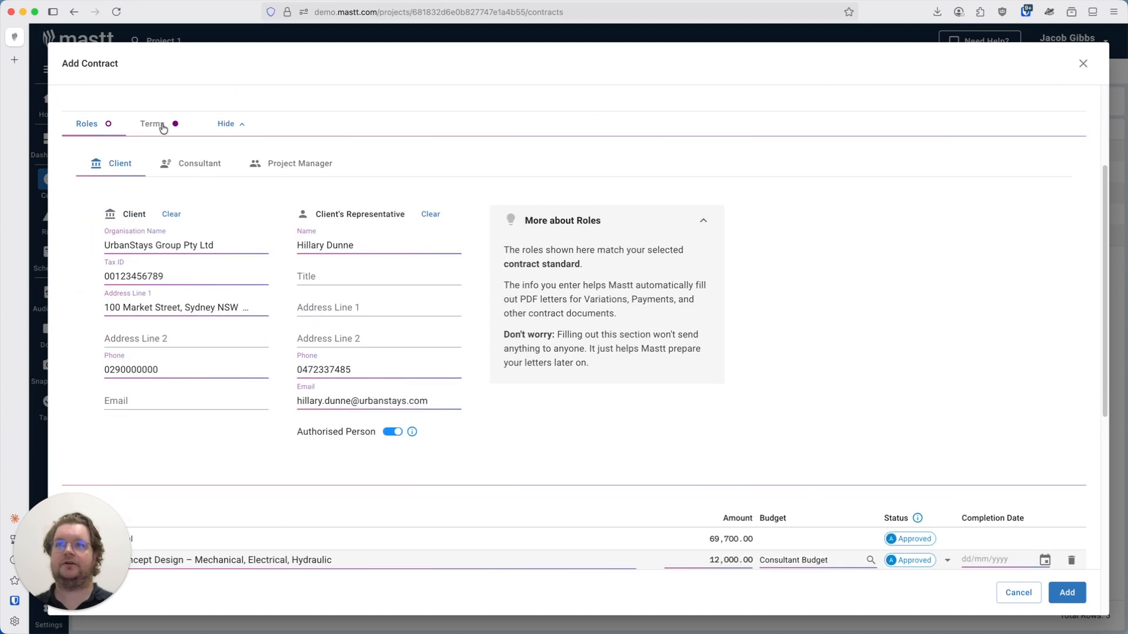
pyautogui.click(213, 169)
pyautogui.click(306, 167)
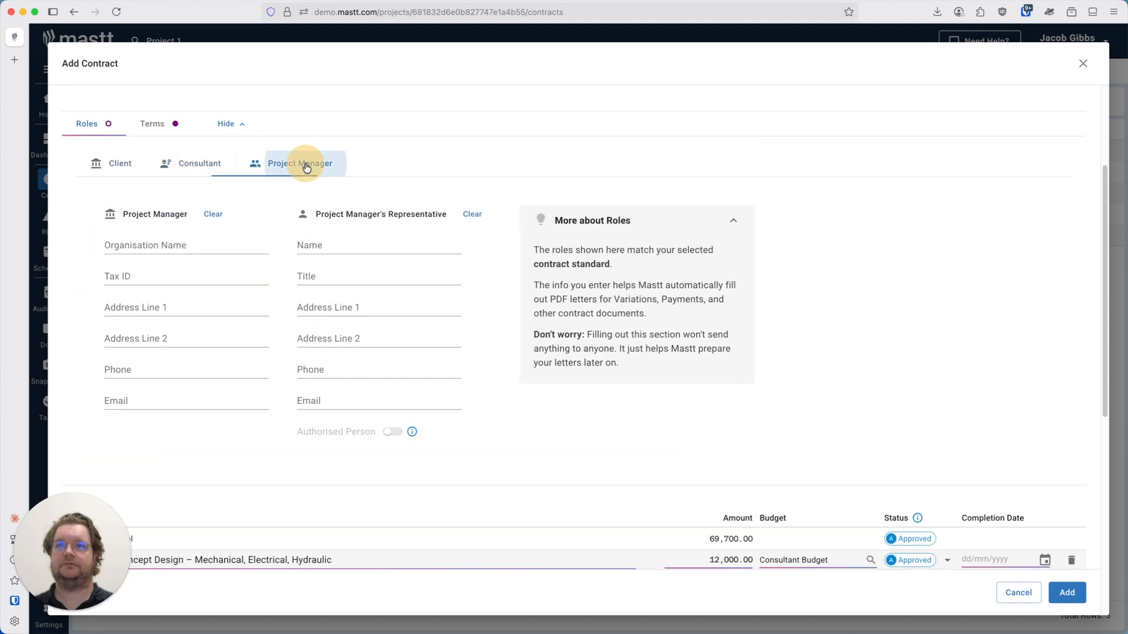
pyautogui.click(224, 124)
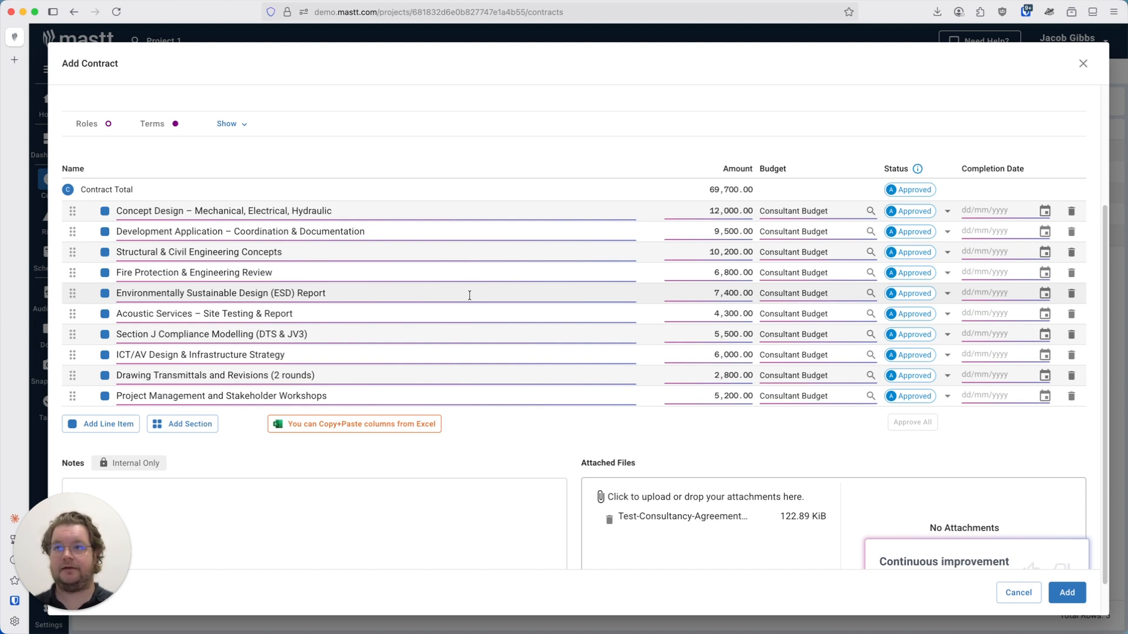
pyautogui.scroll(3, 543, 266)
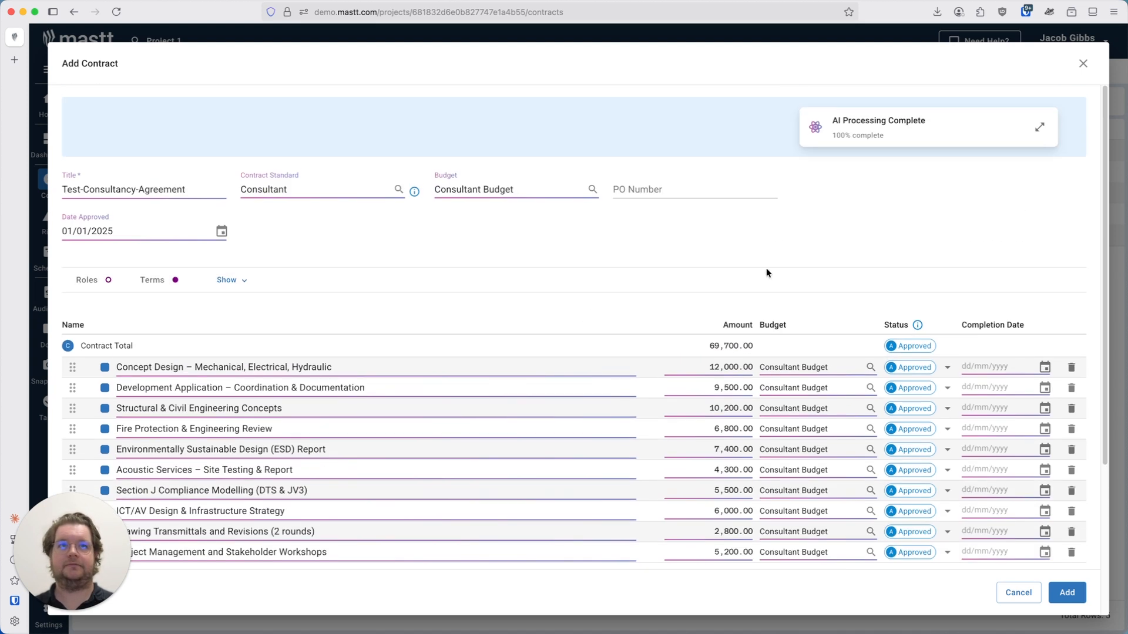
pyautogui.scroll(-1, 505, 335)
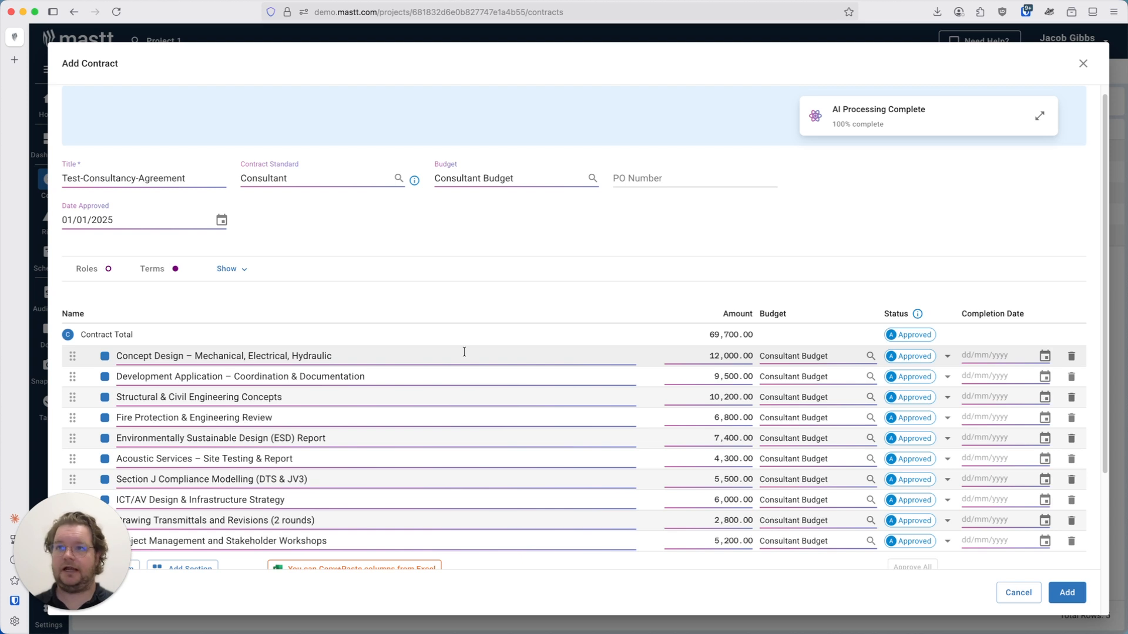
pyautogui.click(1002, 596)
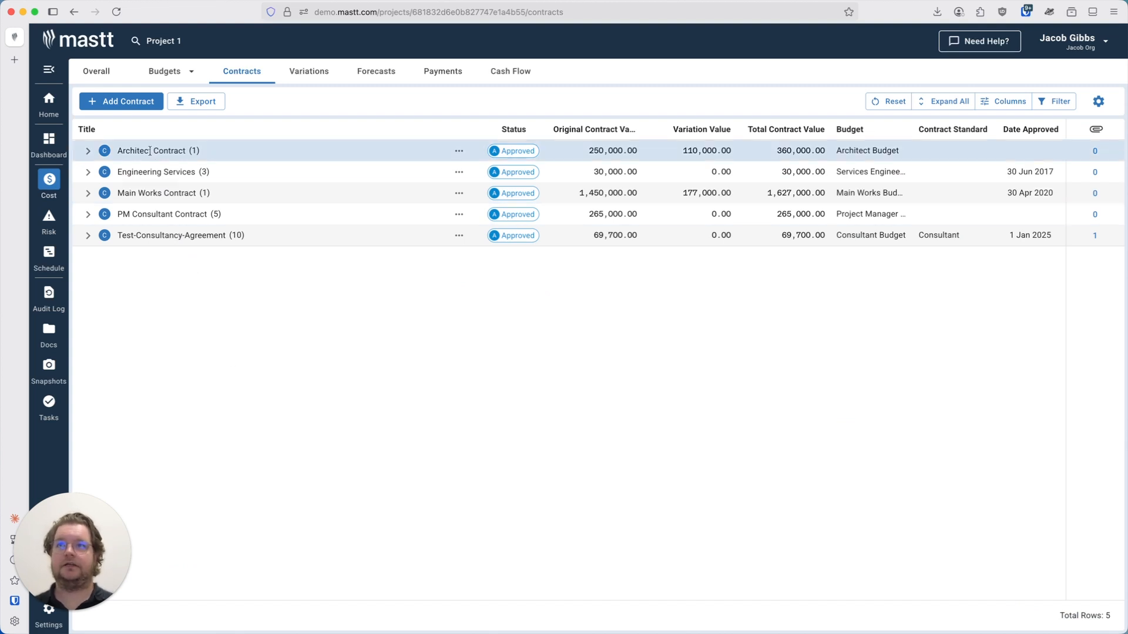
# - Start a new blank contract and look through the available contract standards without choosing one
pyautogui.click(142, 106)
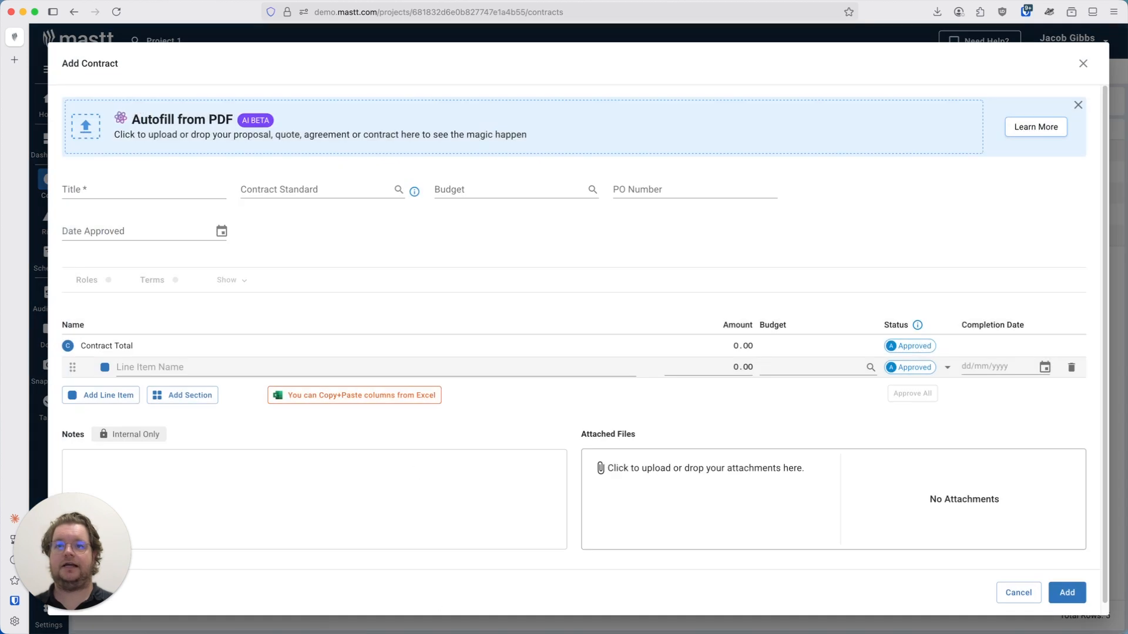
pyautogui.click(144, 183)
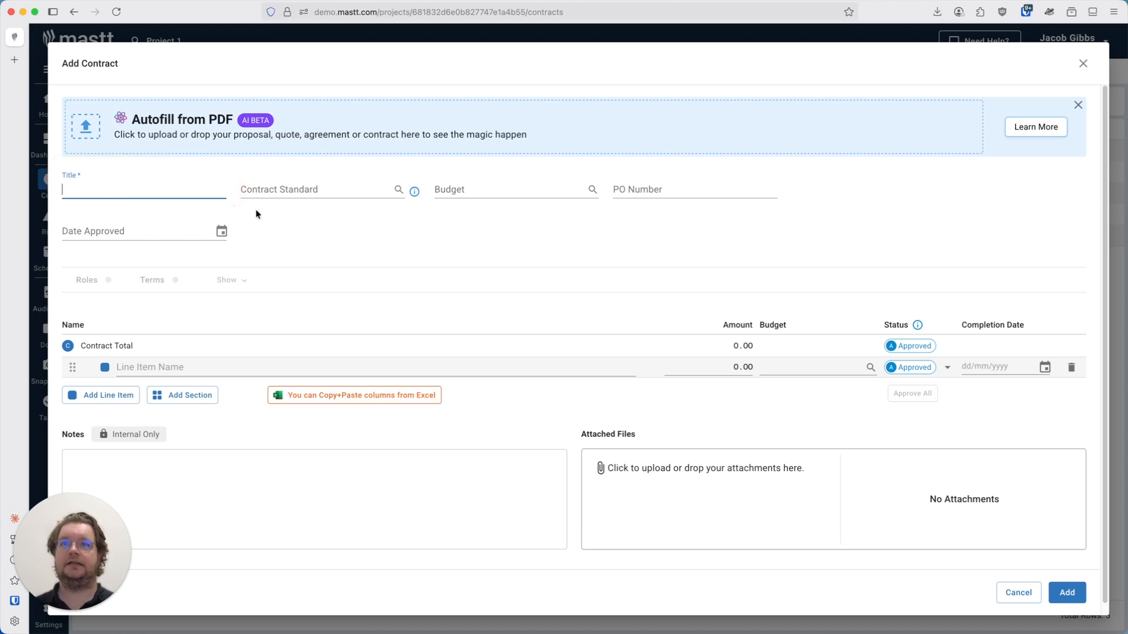
pyautogui.click(331, 189)
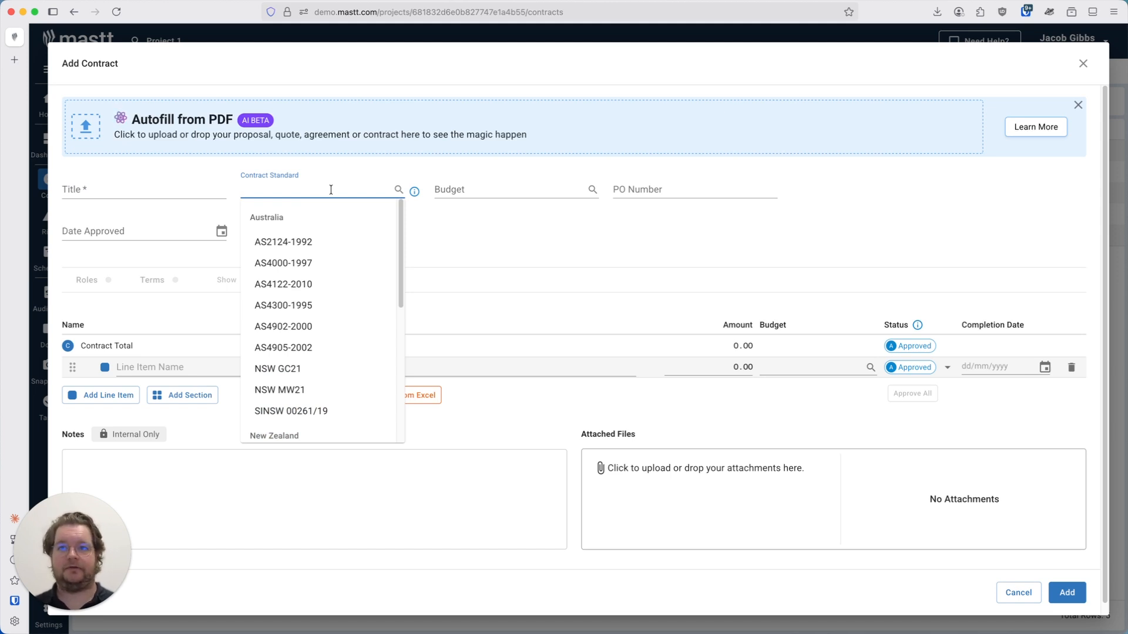
pyautogui.scroll(-5, 322, 259)
pyautogui.scroll(-2, 324, 276)
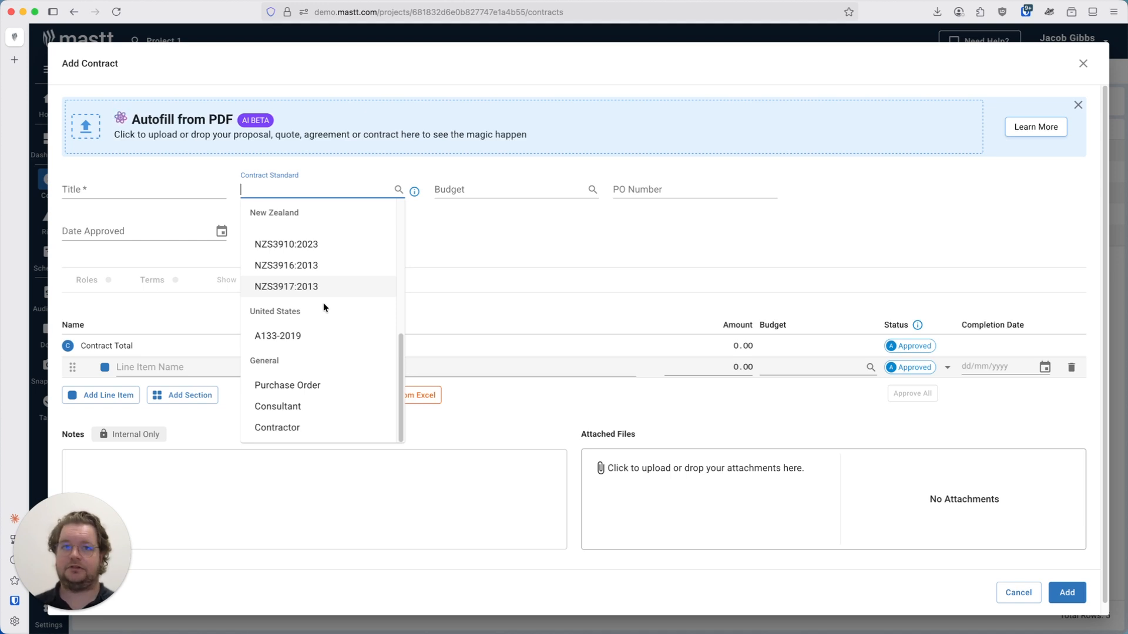
pyautogui.click(468, 247)
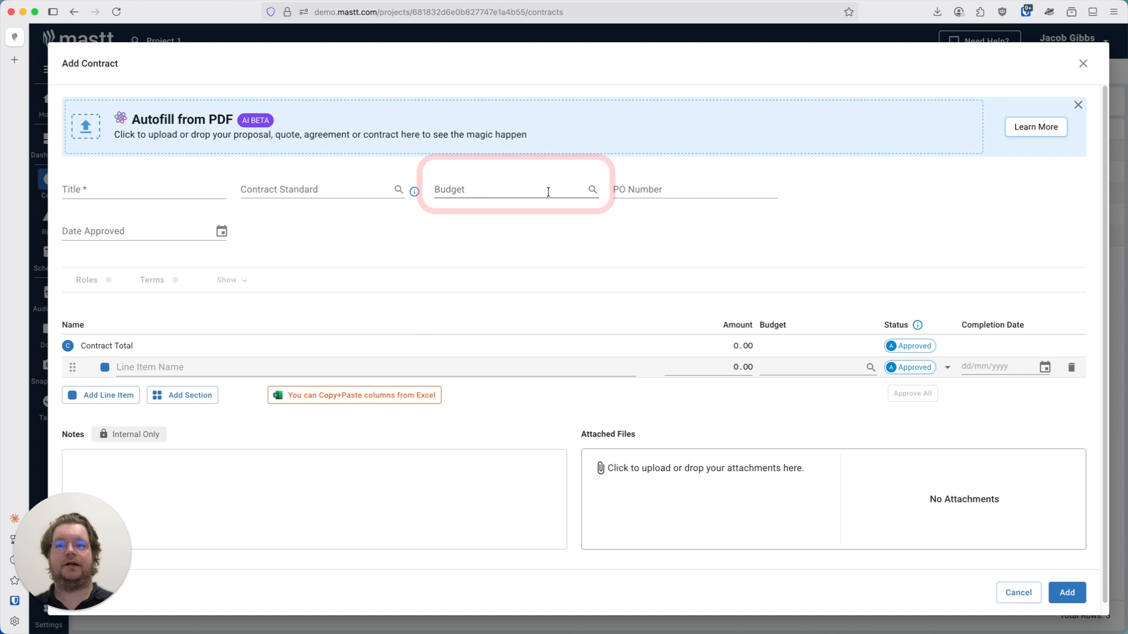
# - Check the budgets the contract can be assigned to and the PO number field
pyautogui.click(501, 190)
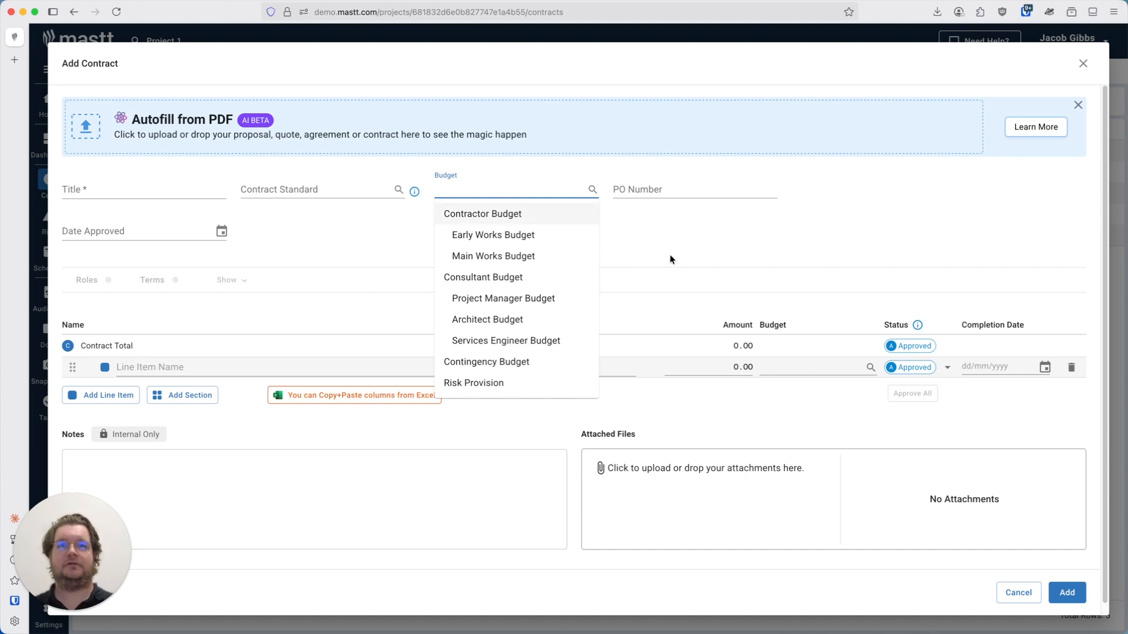
pyautogui.click(657, 237)
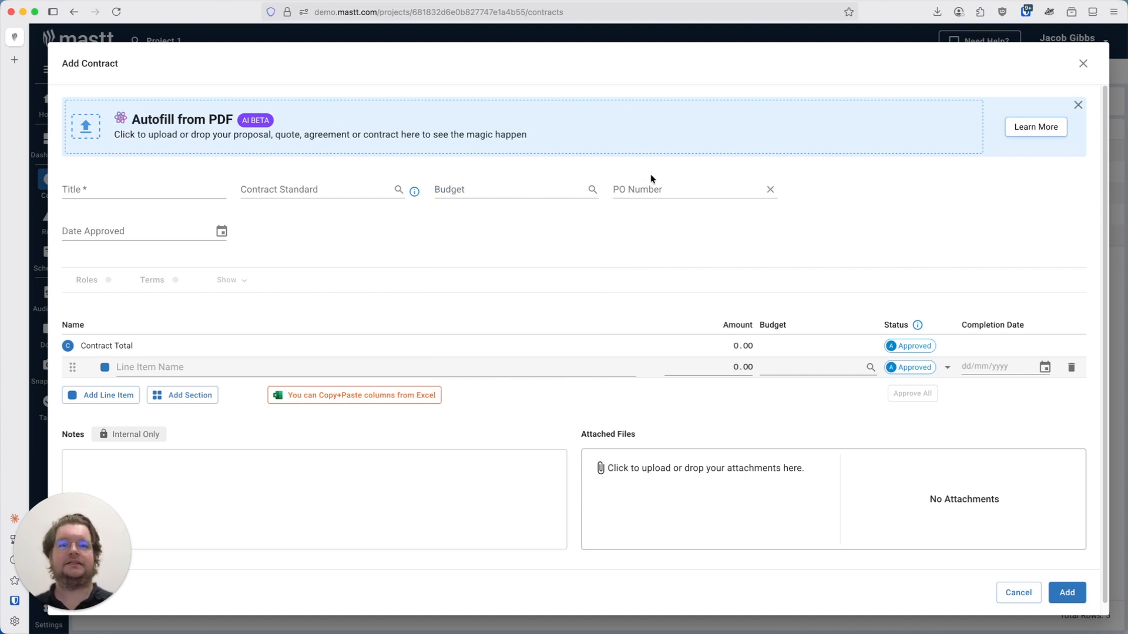
pyautogui.click(653, 191)
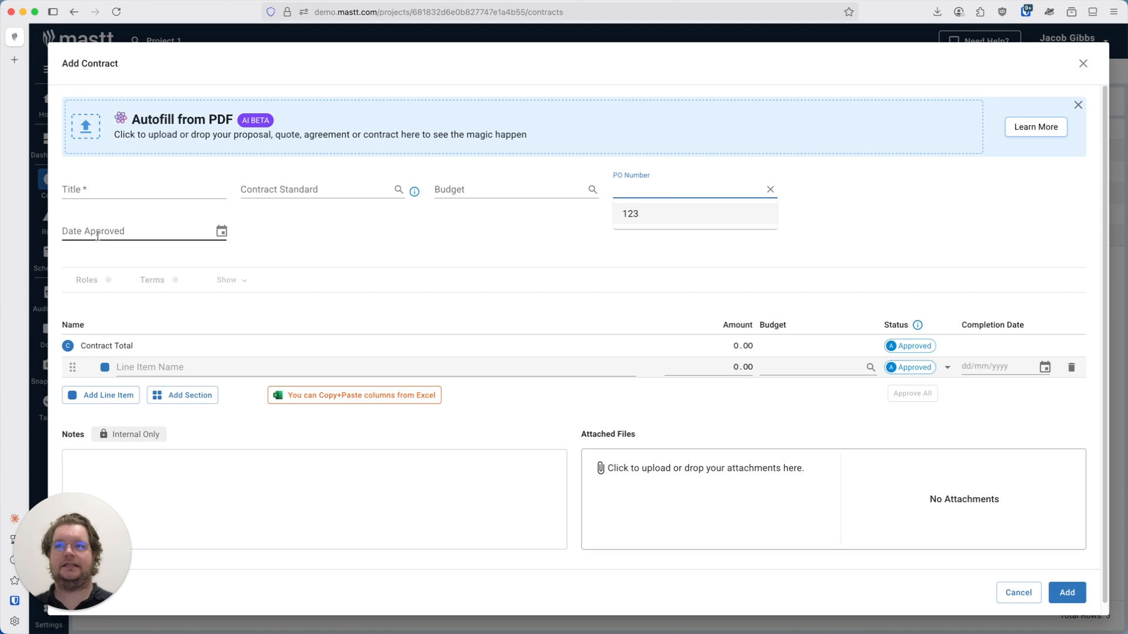
# - Set the contract standard to AS4000-1997 and show the contract's role details
pyautogui.click(353, 189)
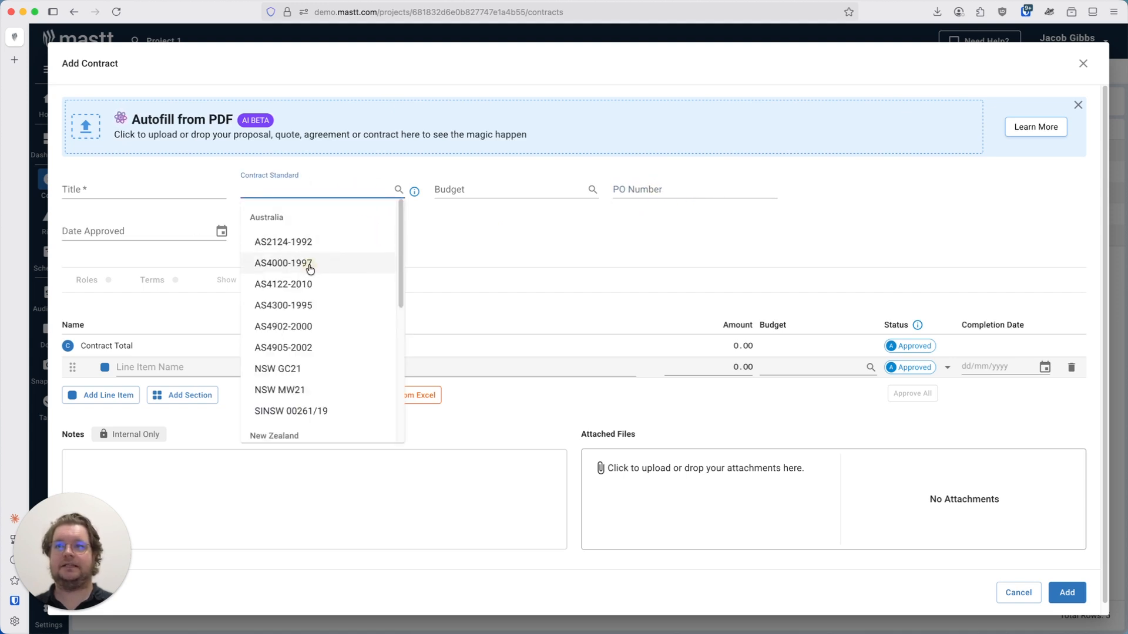
pyautogui.click(310, 269)
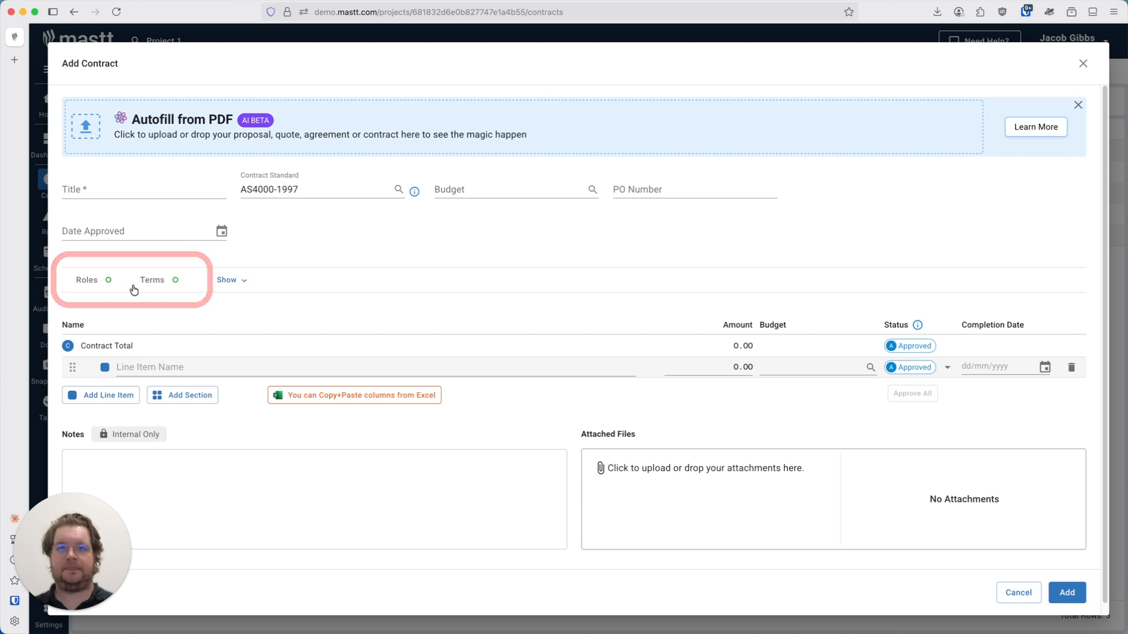
pyautogui.click(106, 286)
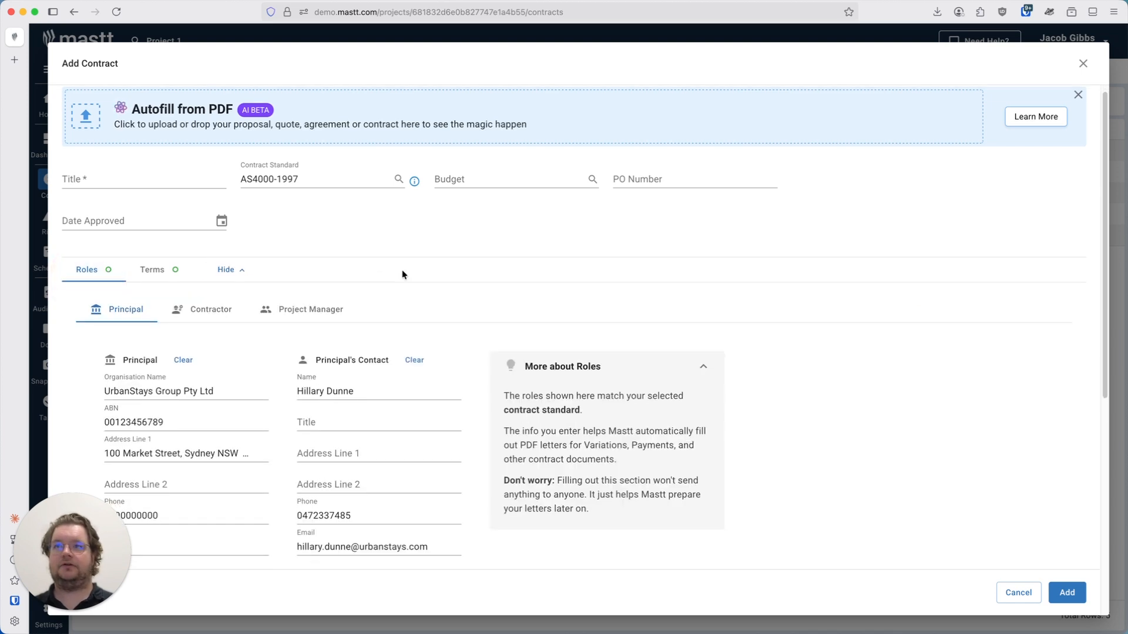
# - Review the role details for the Principal, Contractor and Project Manager under the selected contract standard
pyautogui.scroll(-3, 402, 270)
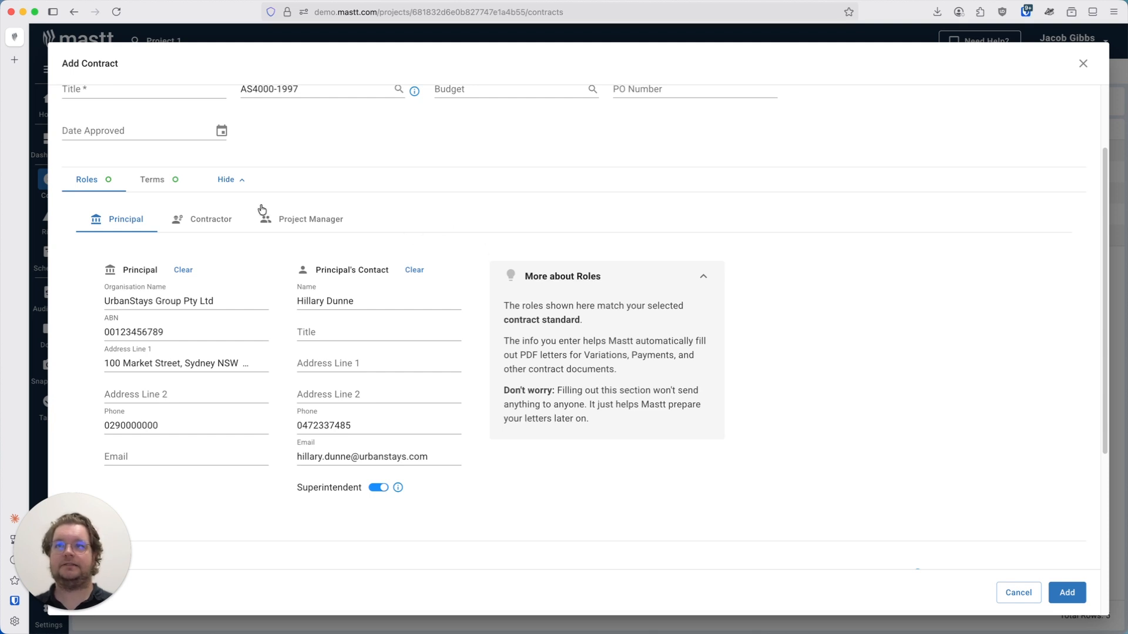
pyautogui.click(241, 228)
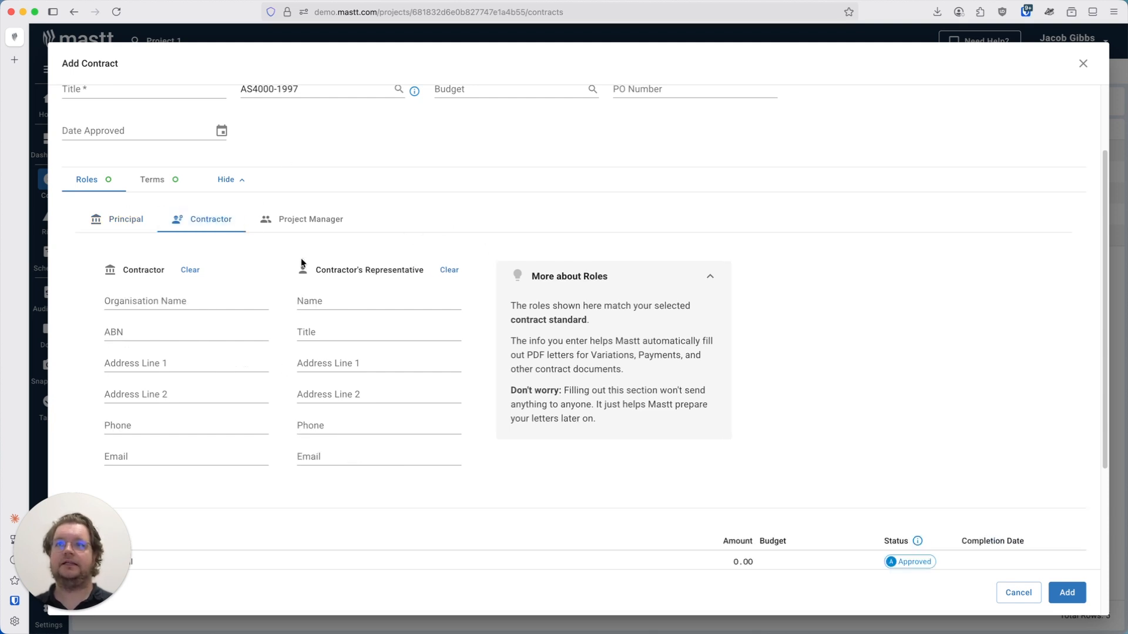
pyautogui.click(306, 233)
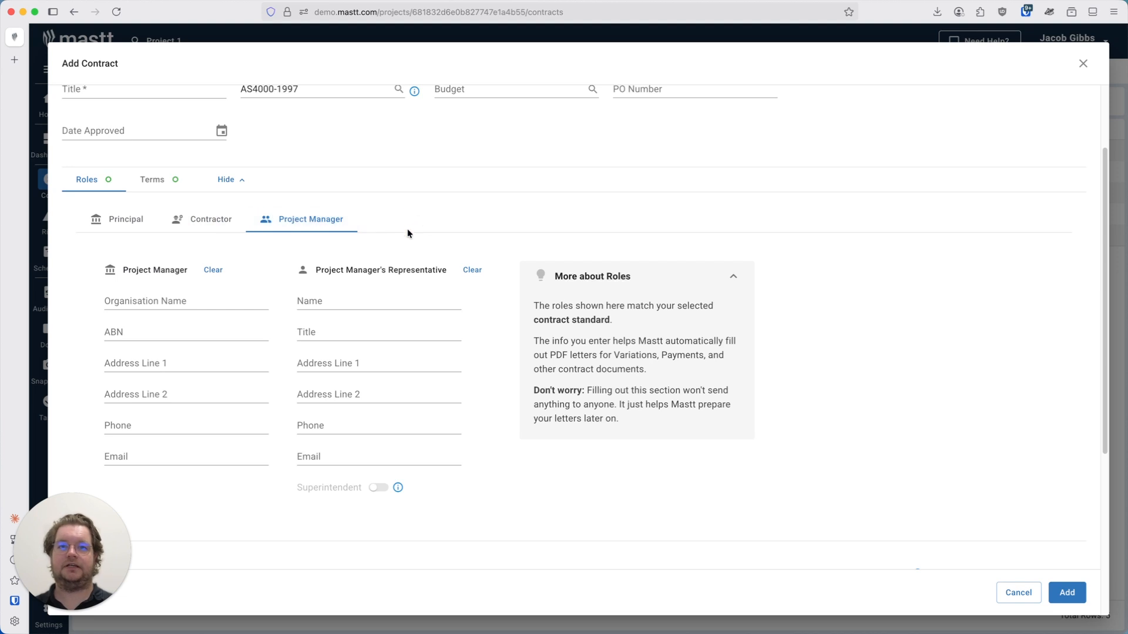
pyautogui.scroll(3, 407, 227)
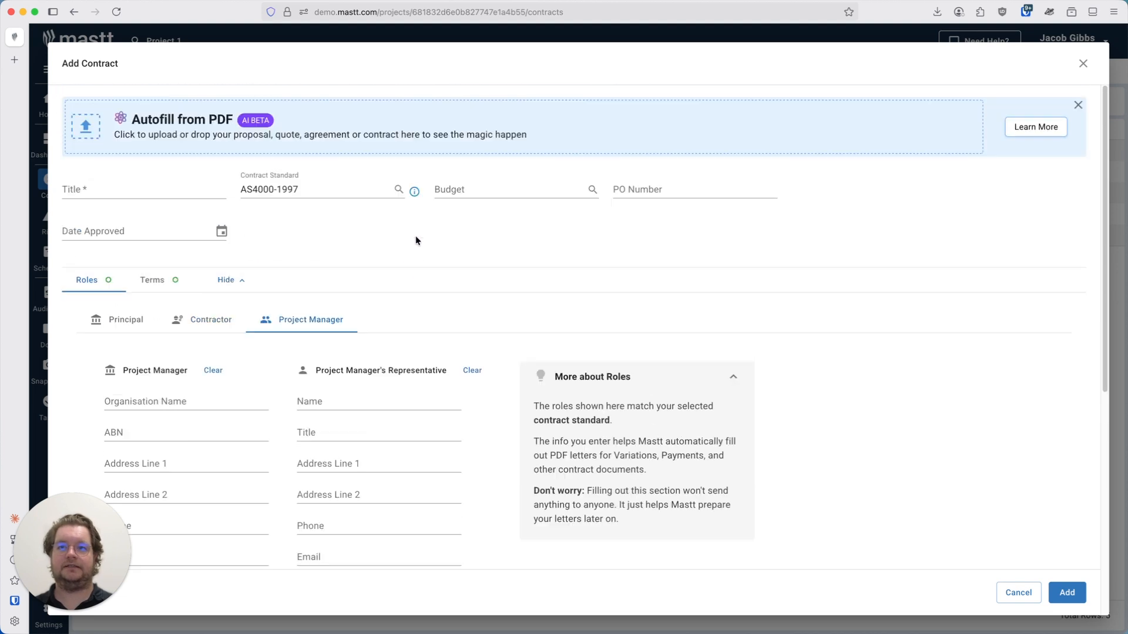
pyautogui.click(112, 324)
pyautogui.scroll(-2, 465, 274)
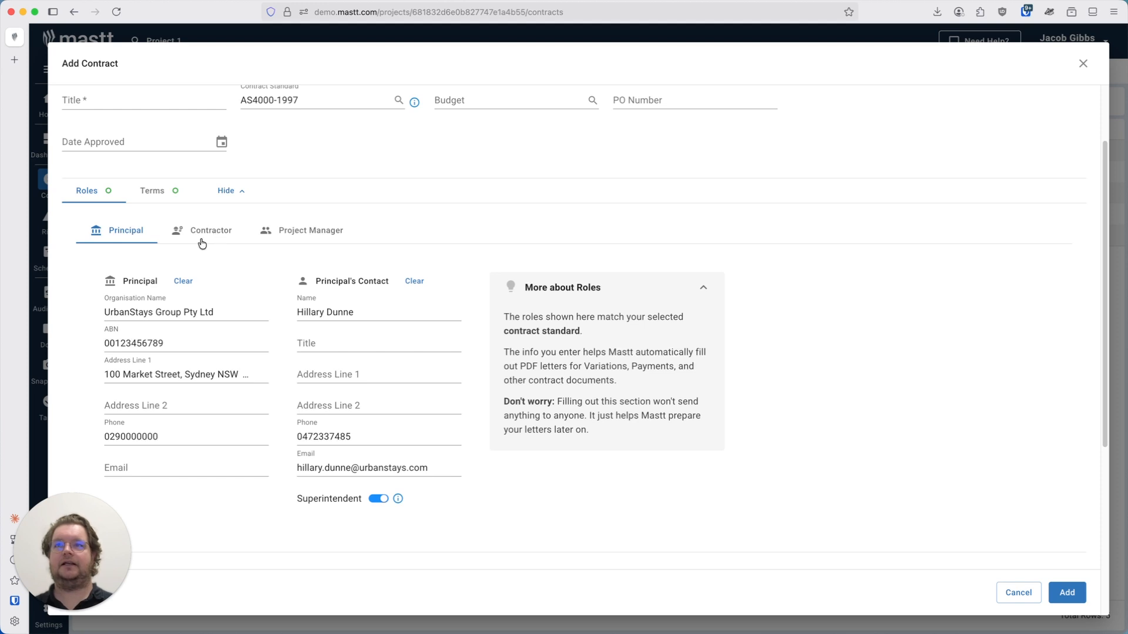
# - Switch the contract standard to Consultant to compare its roles, and set it back to AS4000-1997
pyautogui.click(337, 98)
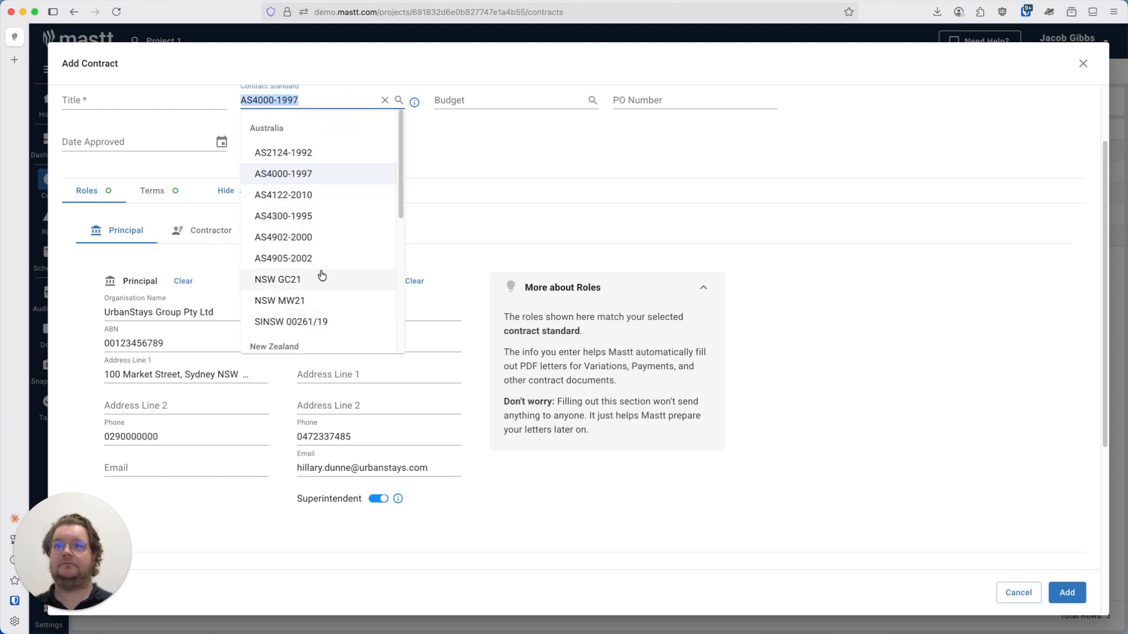
pyautogui.scroll(-4, 320, 274)
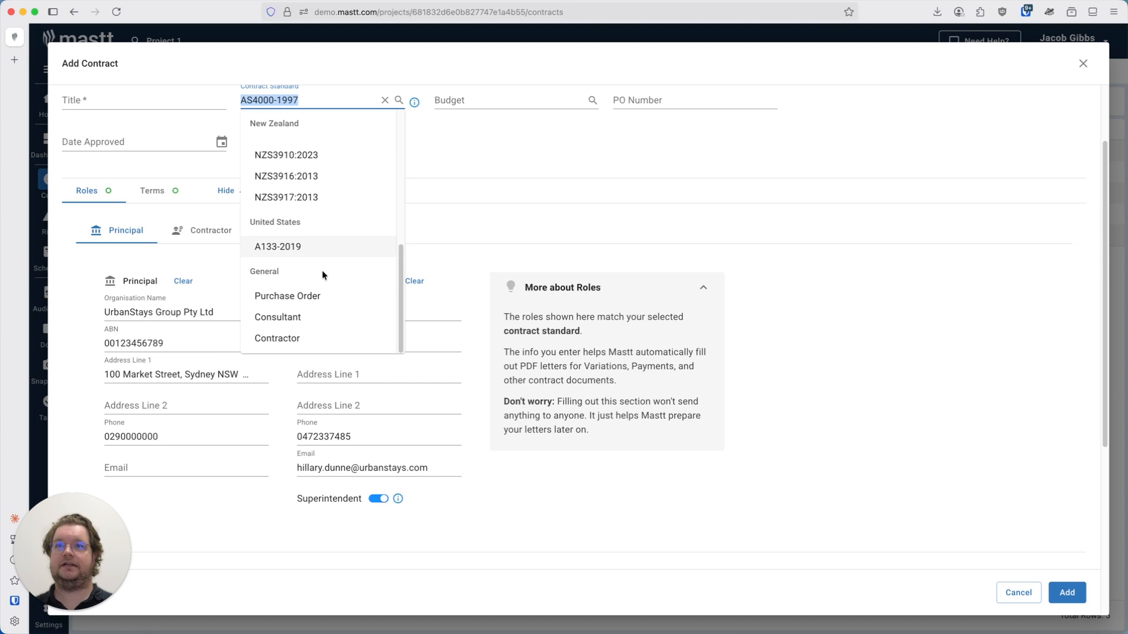
pyautogui.click(305, 318)
pyautogui.click(328, 106)
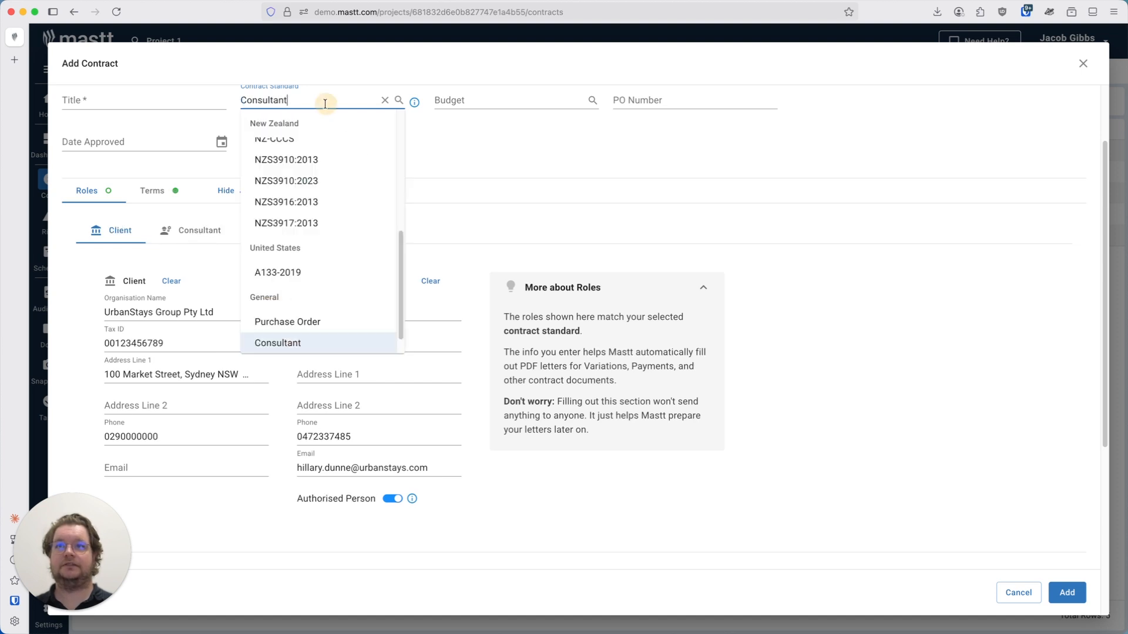
pyautogui.scroll(5, 318, 141)
pyautogui.click(306, 168)
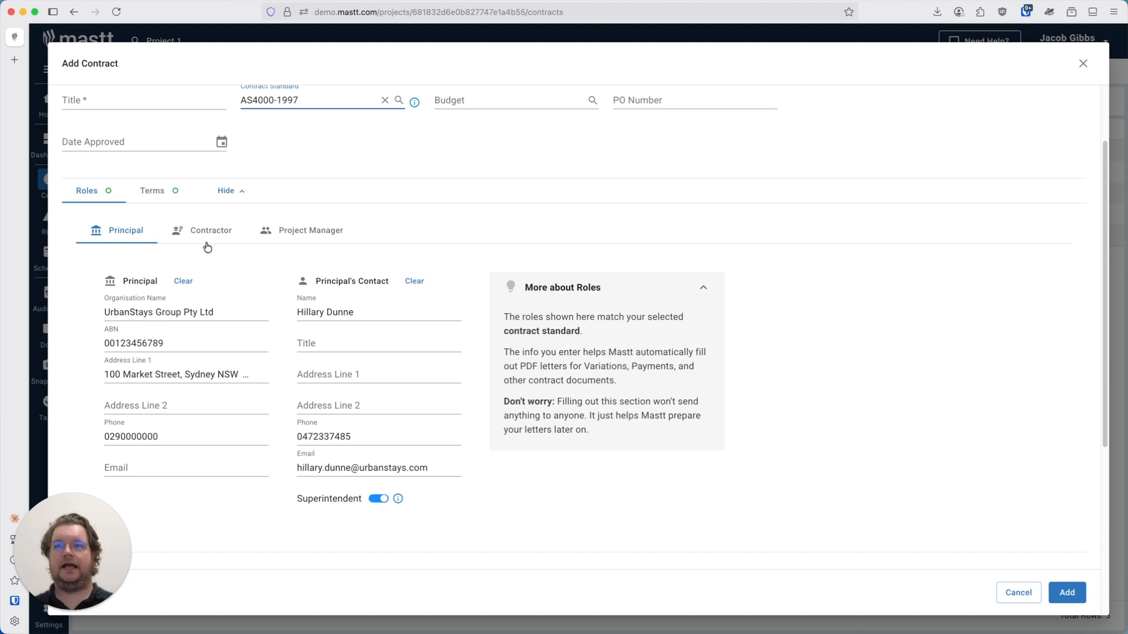
# - Examine the contract's payment terms and the Security of Payment Act jurisdiction options, leaving the jurisdiction at None
pyautogui.click(164, 198)
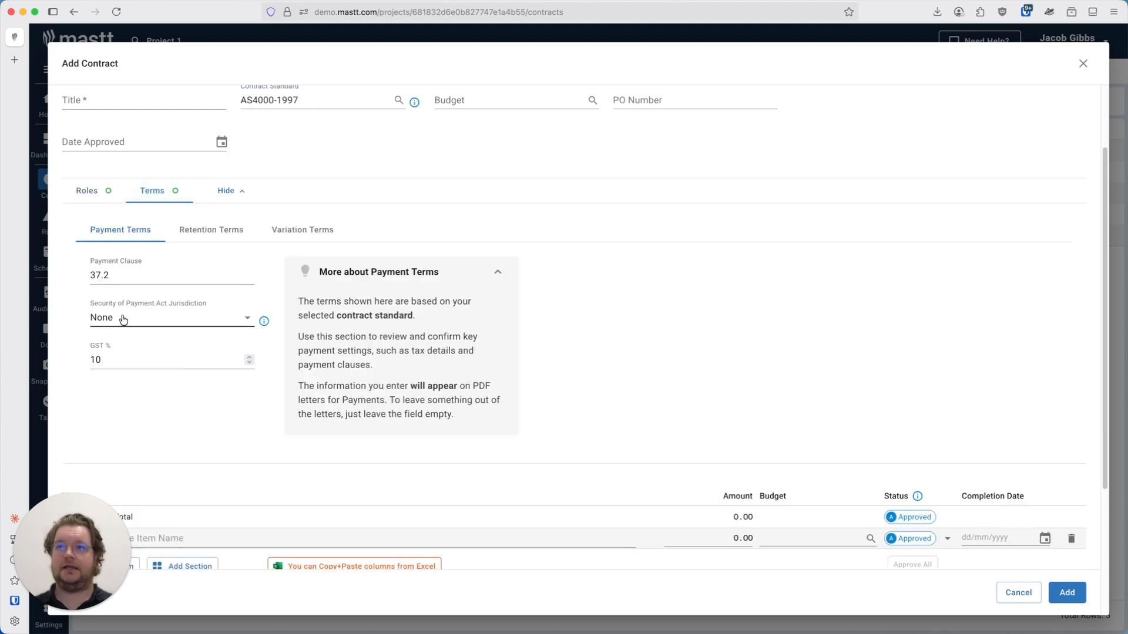
pyautogui.click(170, 320)
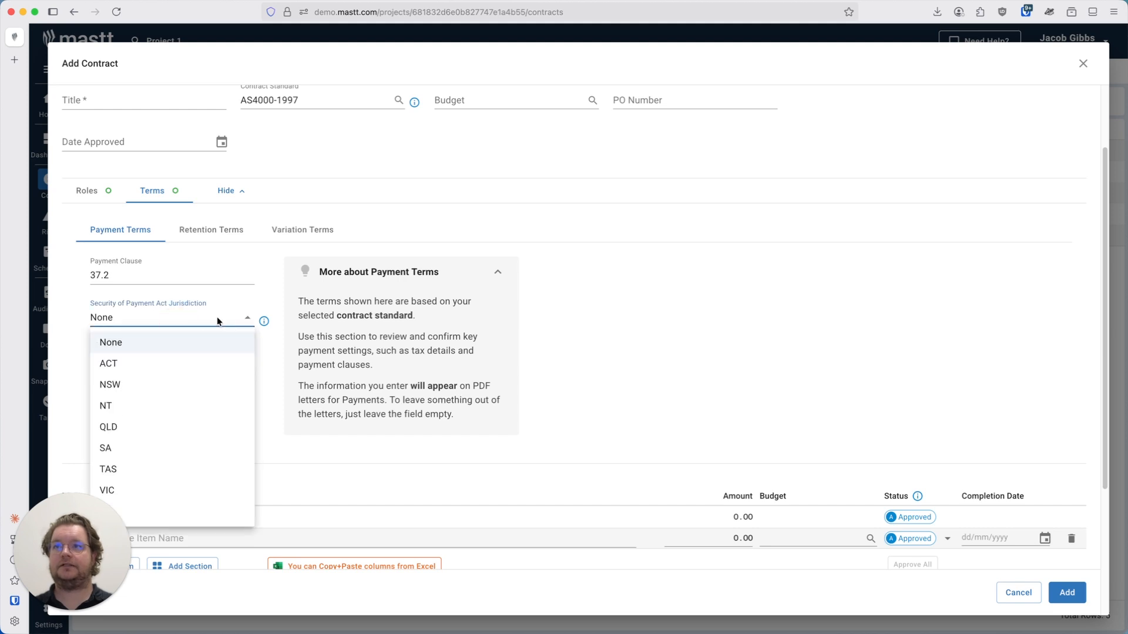
pyautogui.click(177, 320)
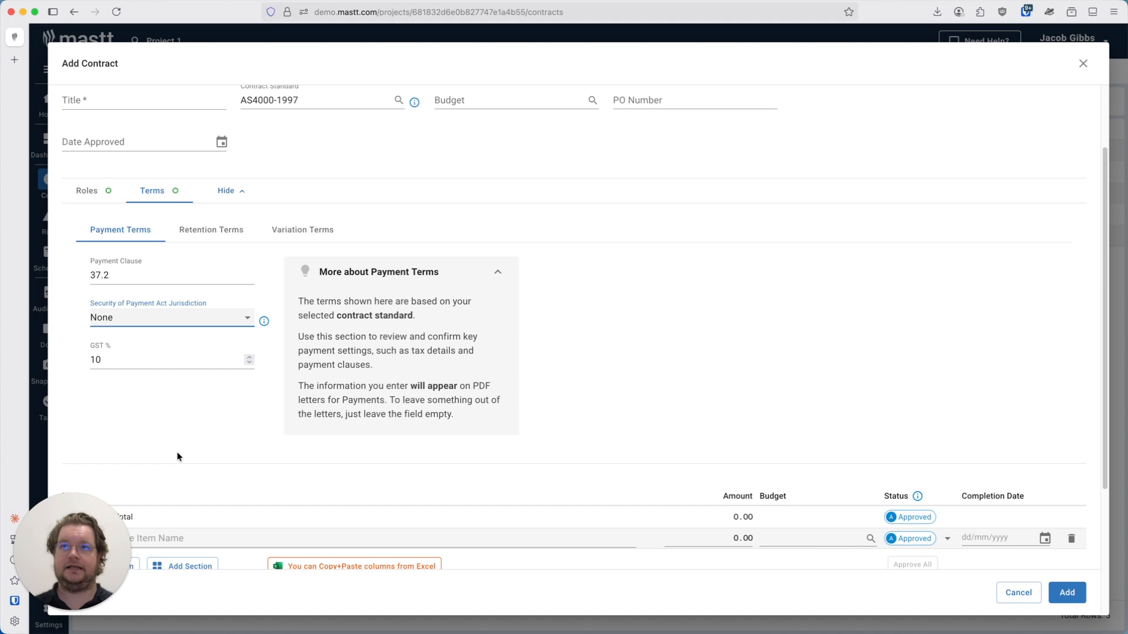
# - Review the contract's retention, variation and payment terms, and collapse the roles and terms details
pyautogui.click(198, 231)
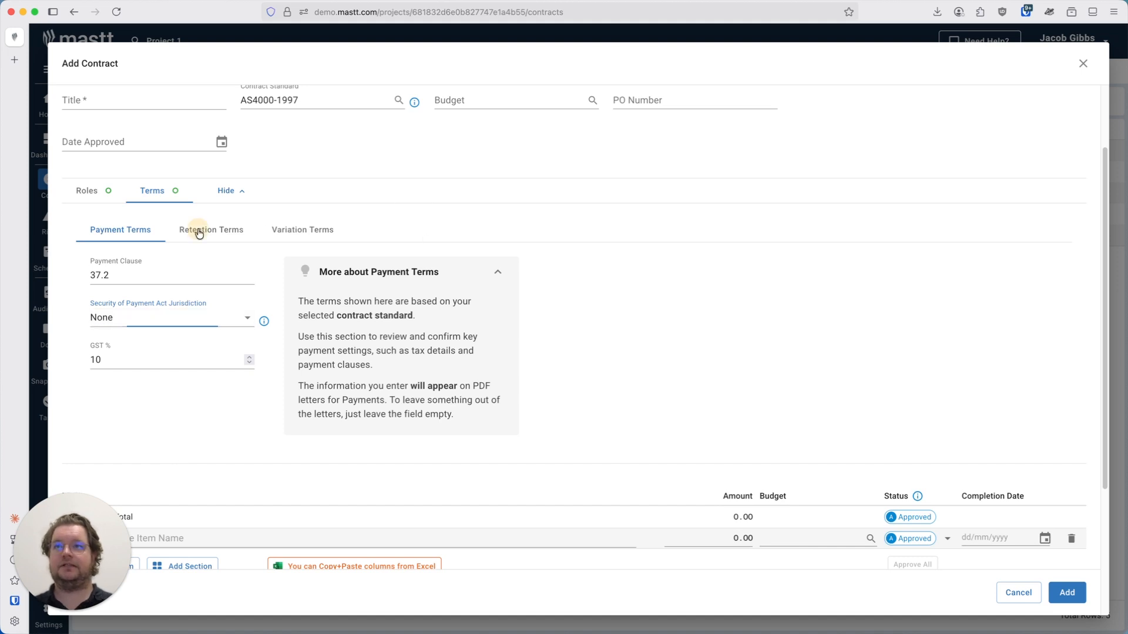
pyautogui.click(303, 231)
pyautogui.click(127, 232)
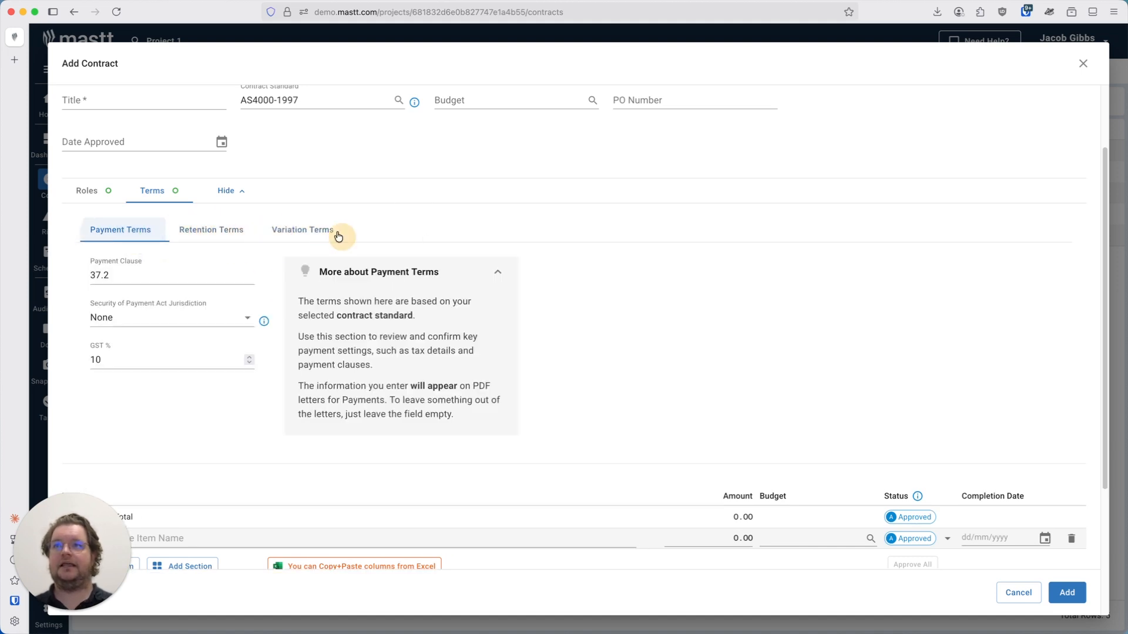
pyautogui.click(242, 192)
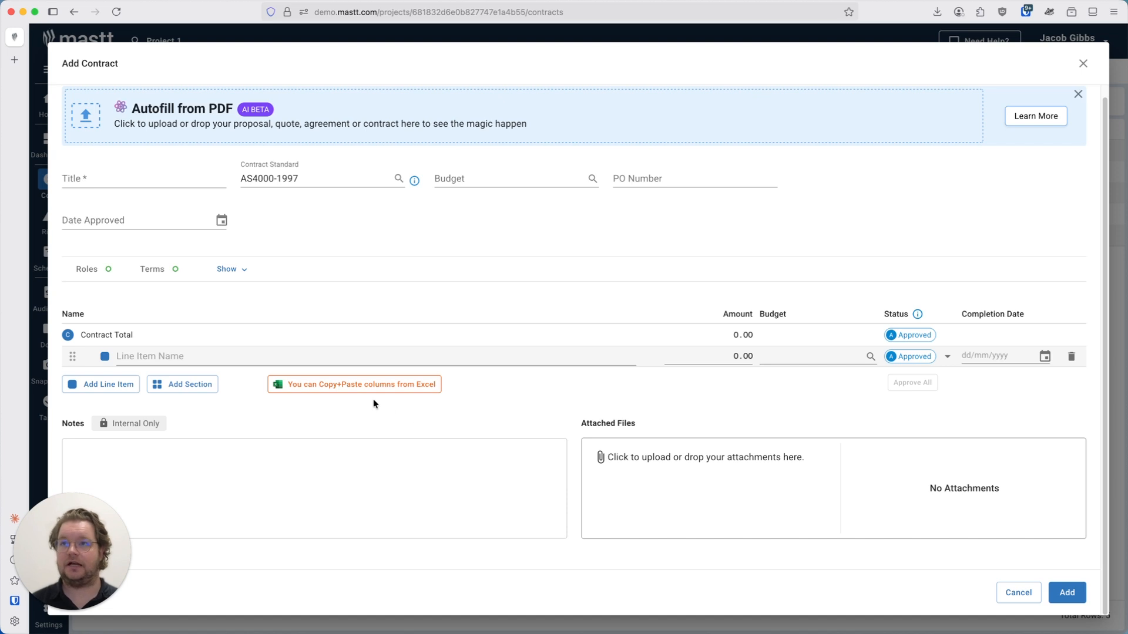
# - Go through the first line item's name and amount entries, and assign it to the Early Works Budget
pyautogui.click(217, 356)
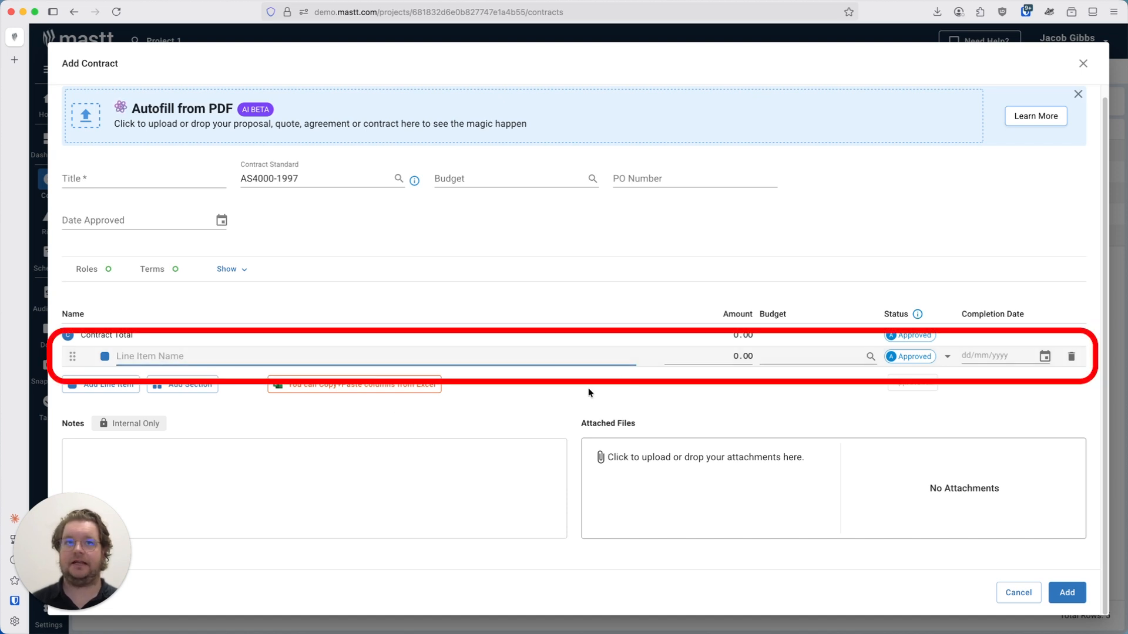
pyautogui.click(735, 356)
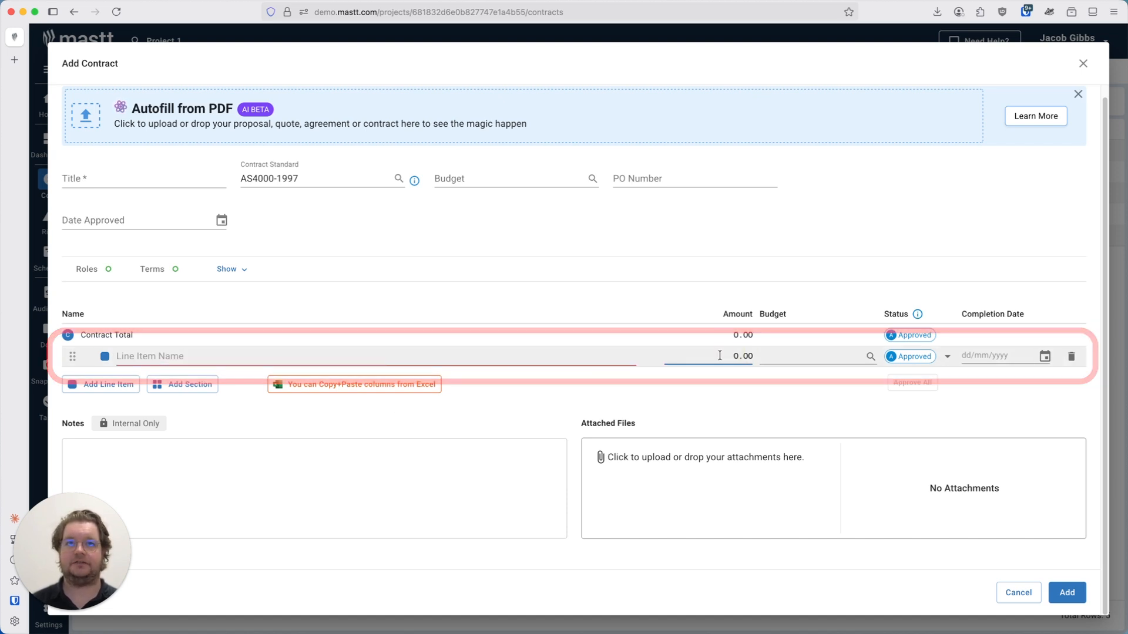
pyautogui.click(823, 356)
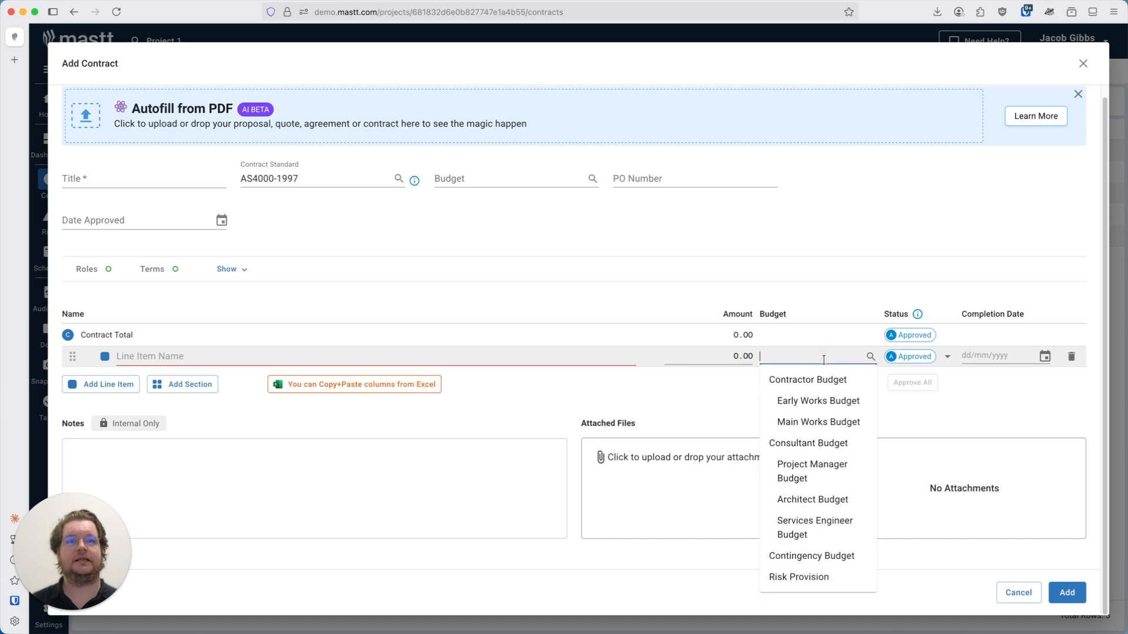
pyautogui.click(817, 401)
# - Add a second line item to the contract and assign it to the Main Works Budget
pyautogui.click(114, 385)
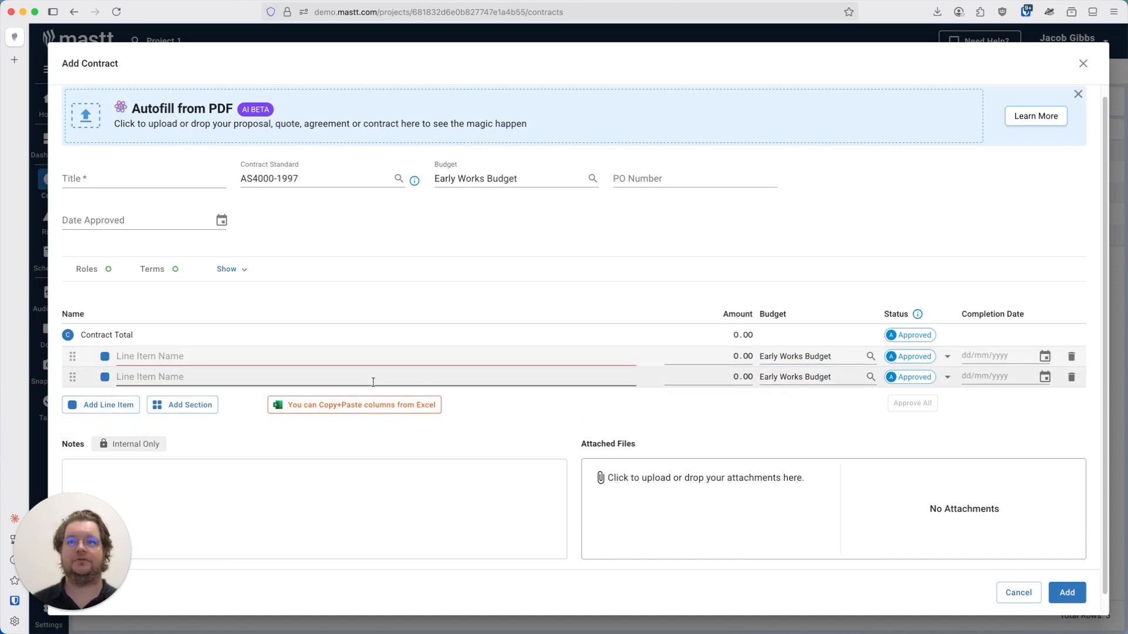
pyautogui.click(794, 377)
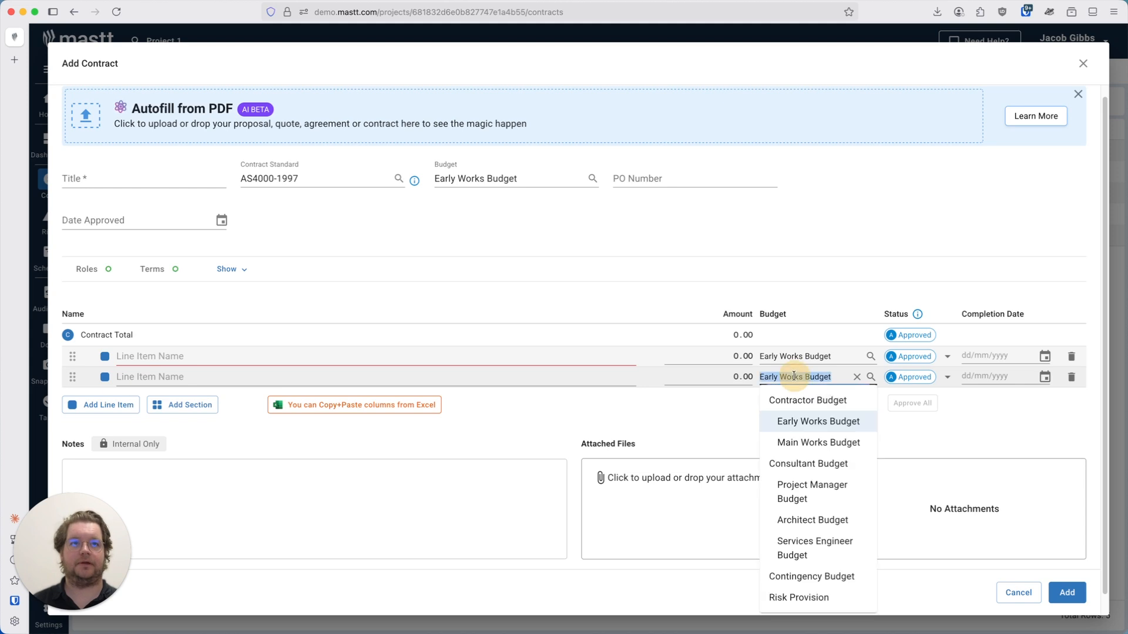
pyautogui.click(812, 443)
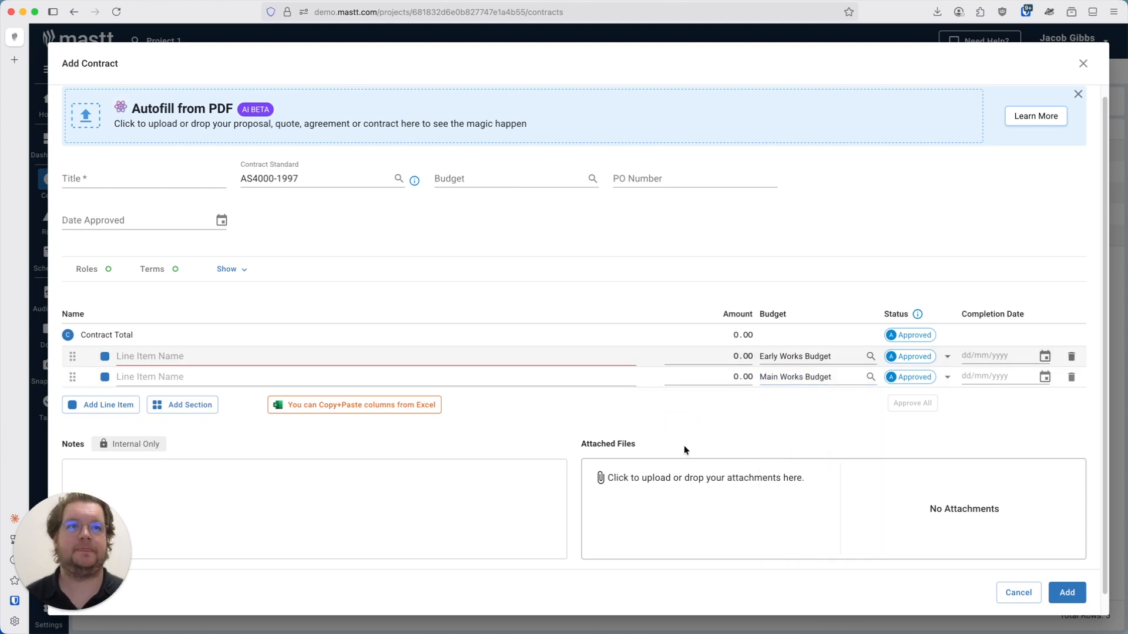
# - Check the status options of the Early Works Budget line item, and delete that line item
pyautogui.click(922, 360)
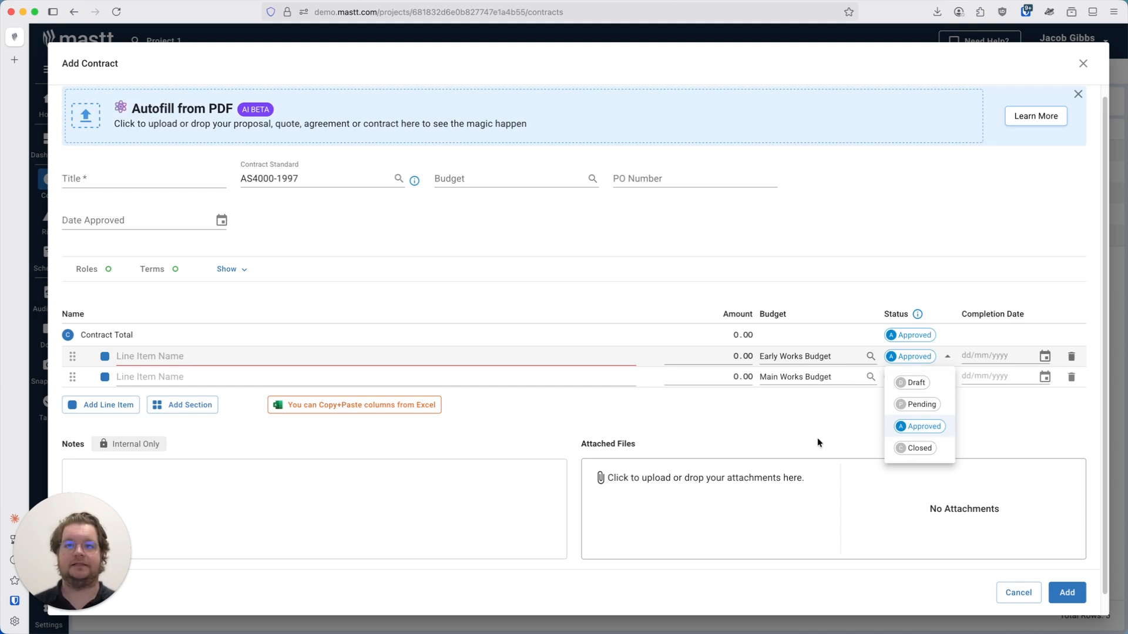
pyautogui.click(774, 435)
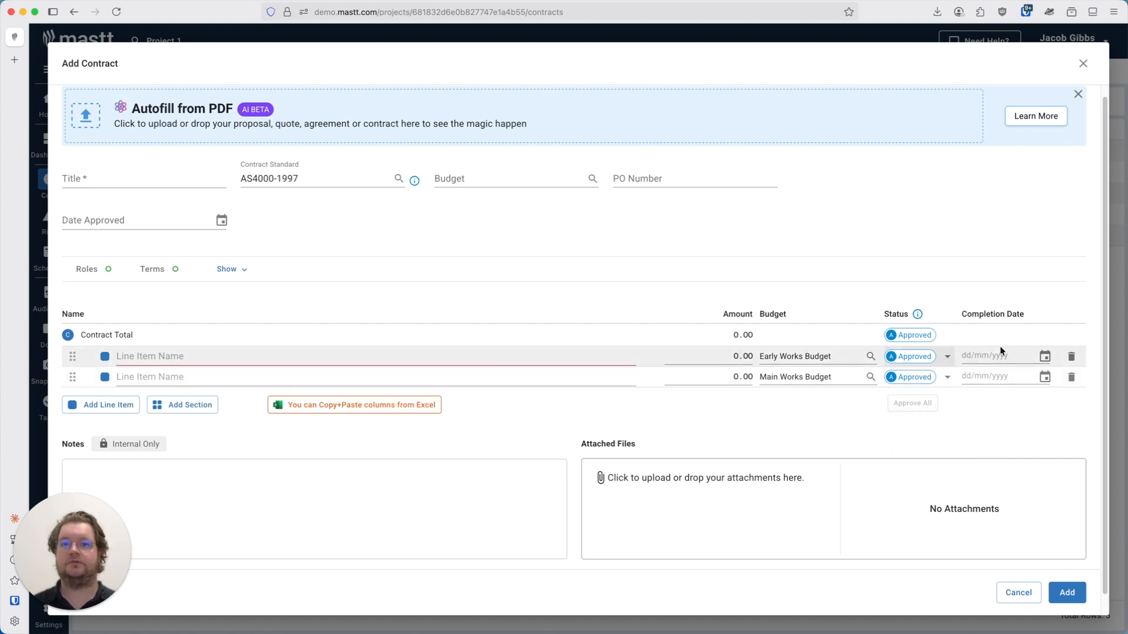
pyautogui.click(1071, 358)
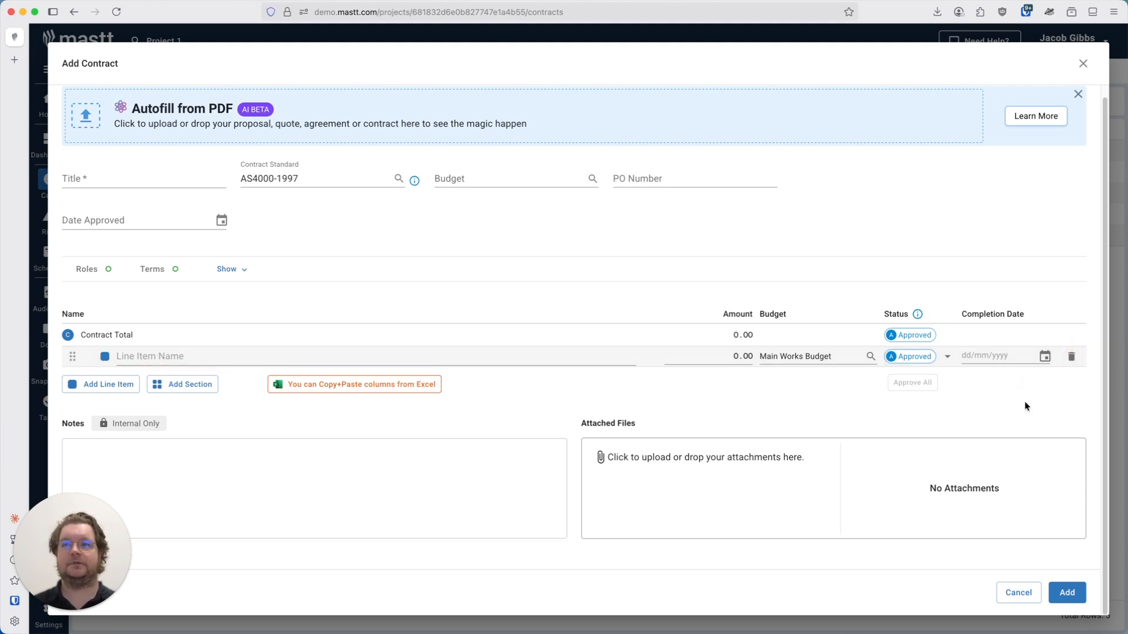
# - Examine the guidance on copying and pasting contract data from Excel, and close it
pyautogui.click(402, 390)
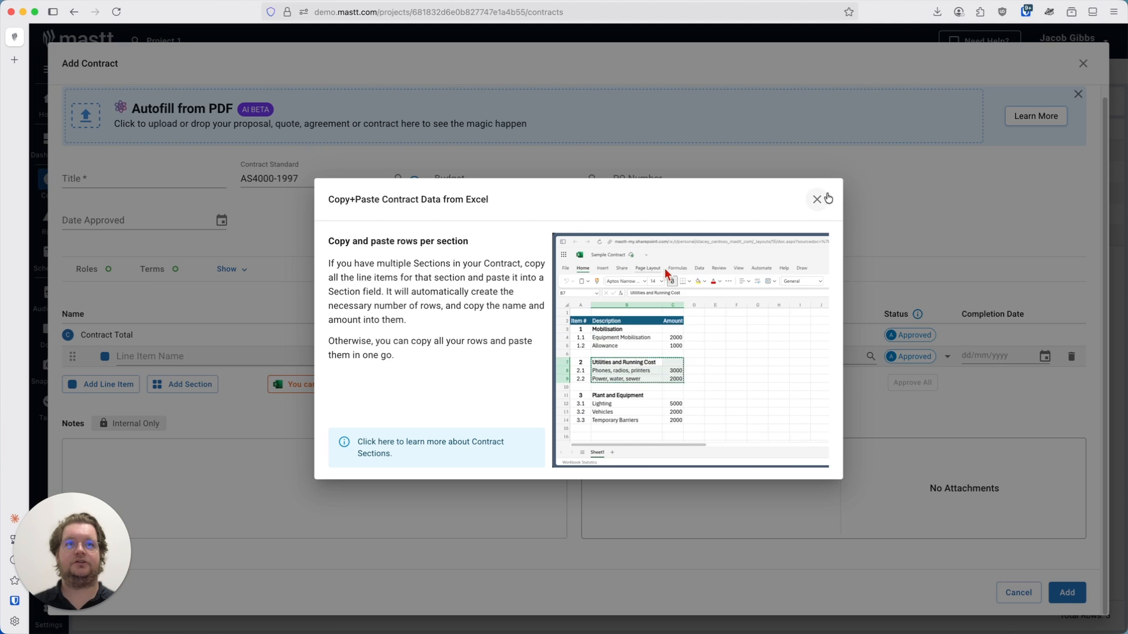
pyautogui.click(827, 197)
pyautogui.click(337, 390)
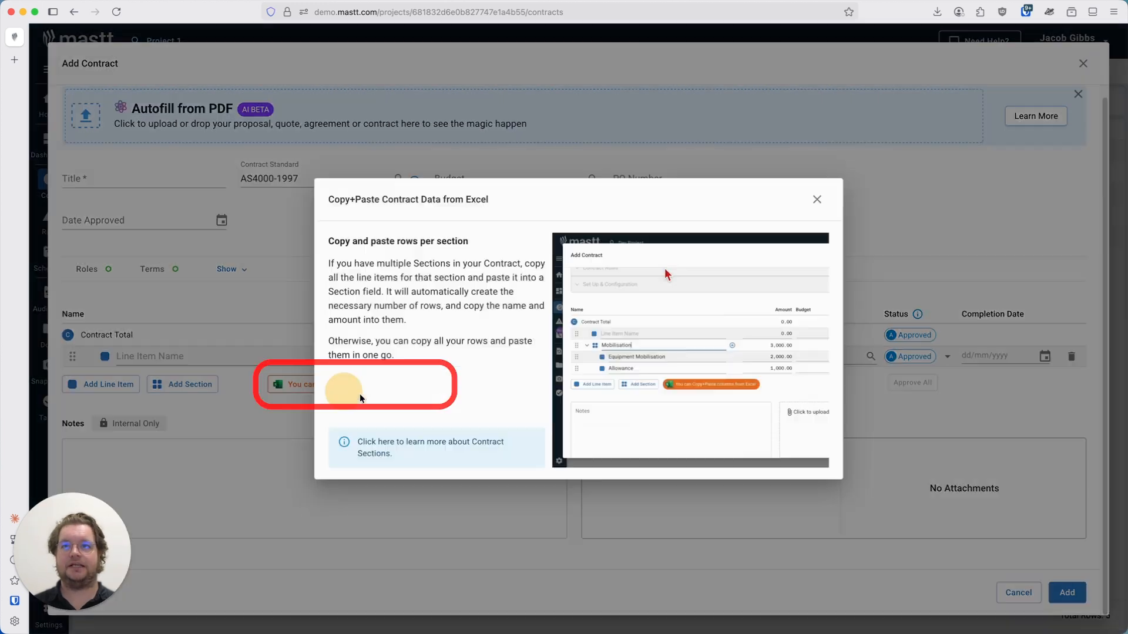
pyautogui.click(817, 200)
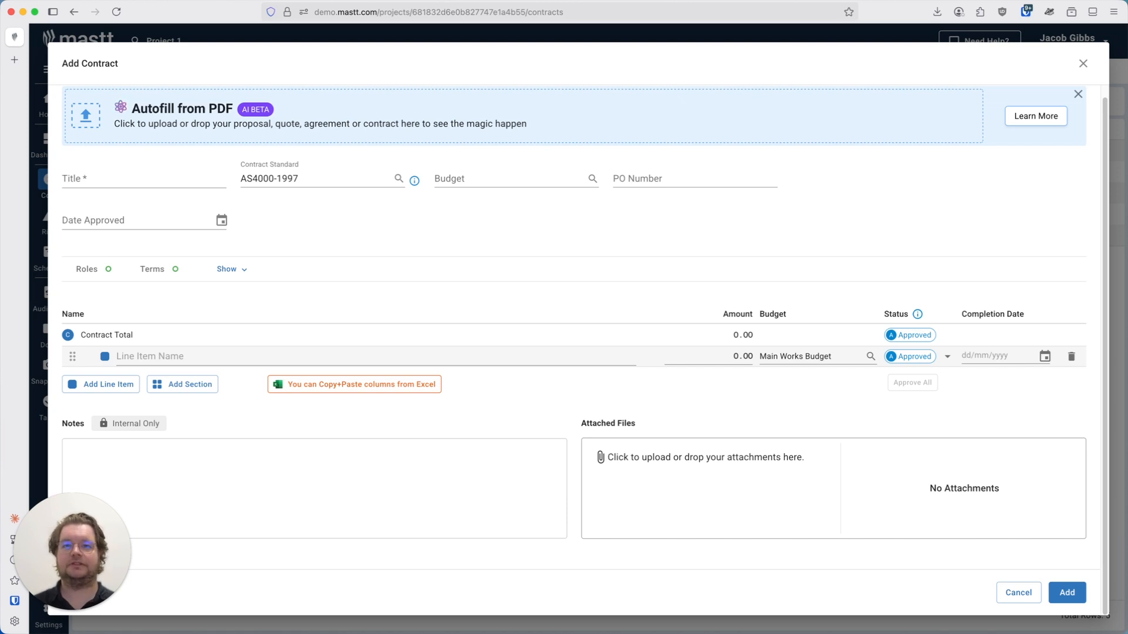
pyautogui.press('super+Tab')
# - Add a section to the contract and move it above the existing standalone line item
pyautogui.click(220, 387)
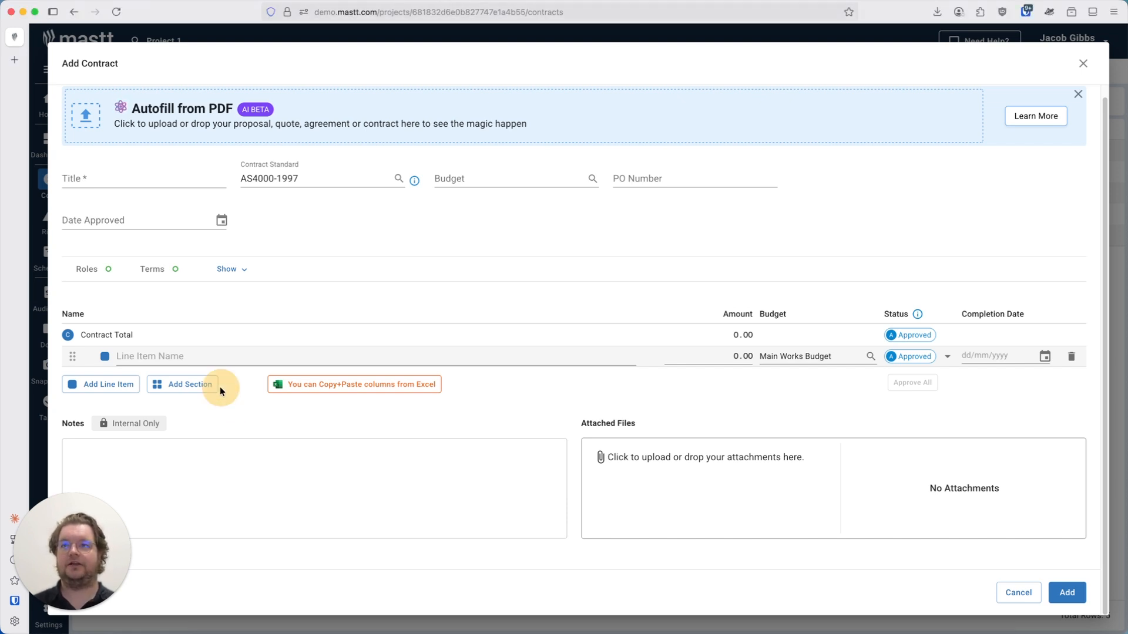
pyautogui.click(197, 398)
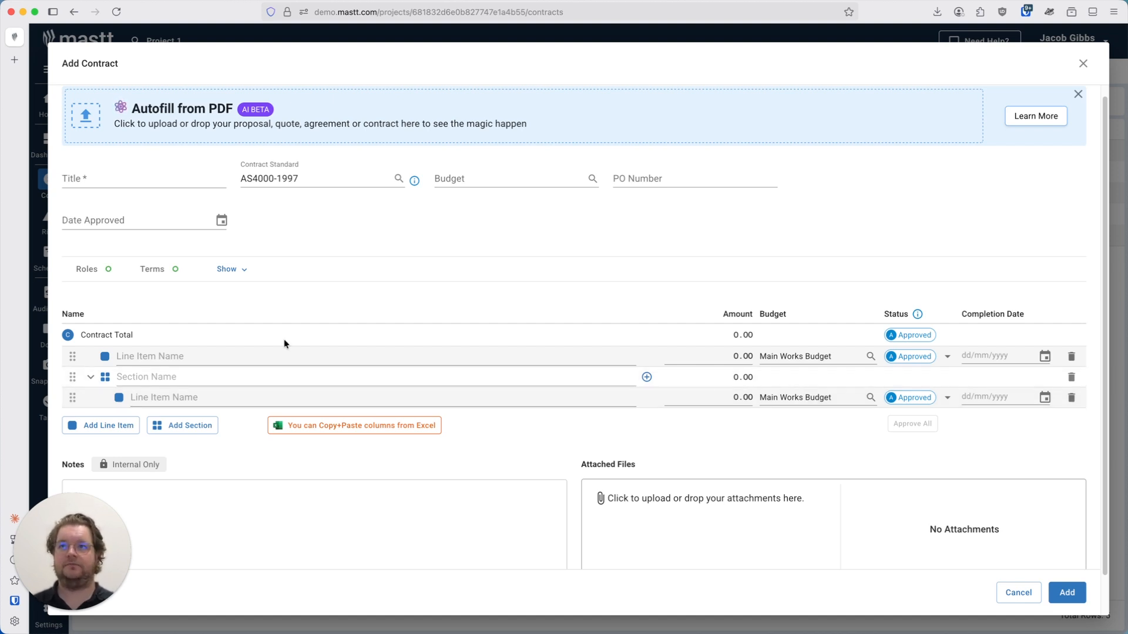
pyautogui.moveTo(72, 376); pyautogui.dragTo(73, 336)
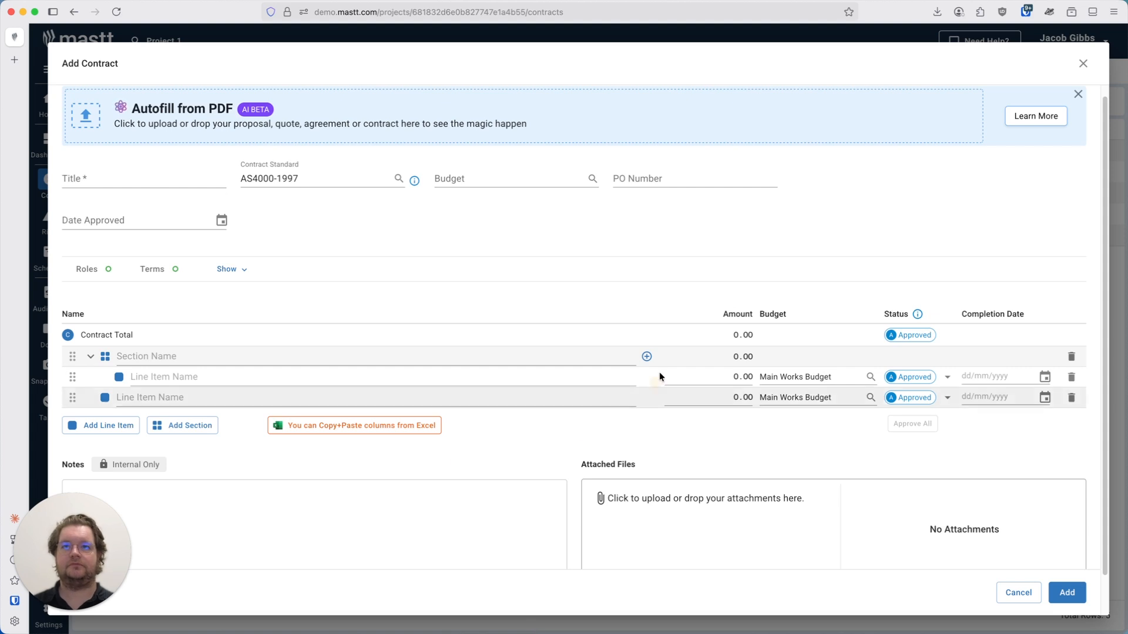
# - Add a subsection inside the contract section, and cancel adding the contract
pyautogui.click(646, 356)
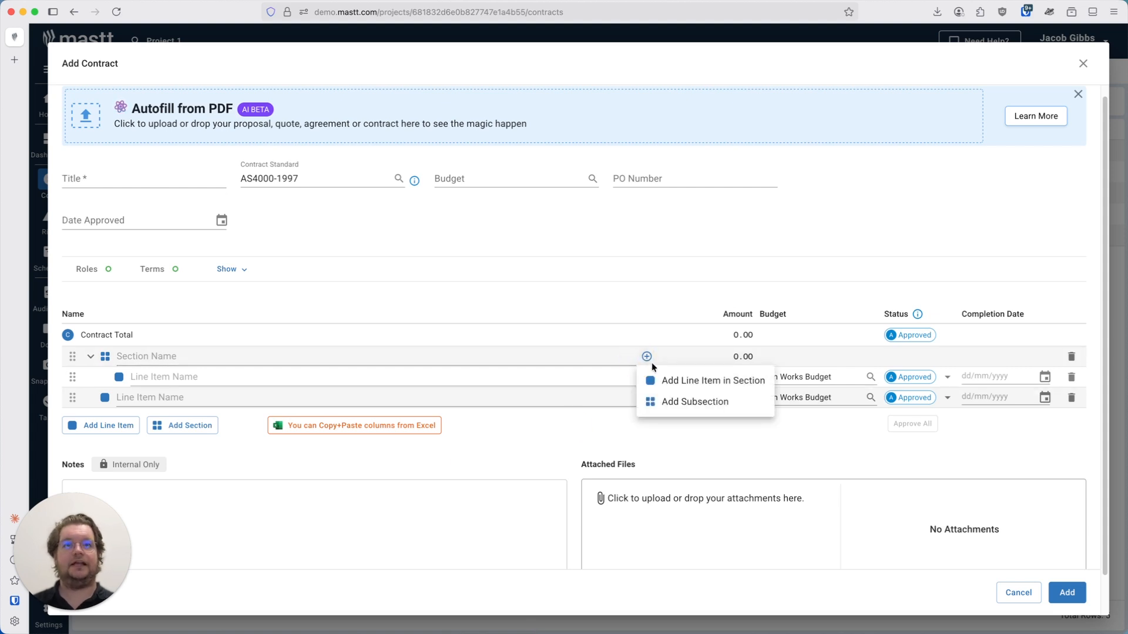
pyautogui.click(669, 404)
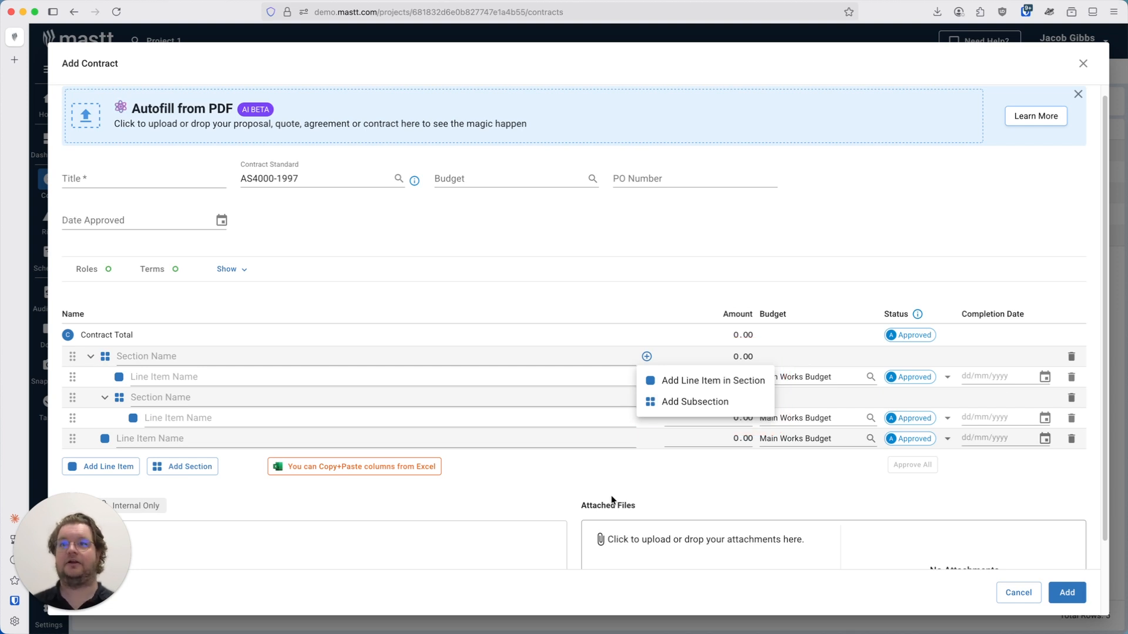
pyautogui.click(604, 471)
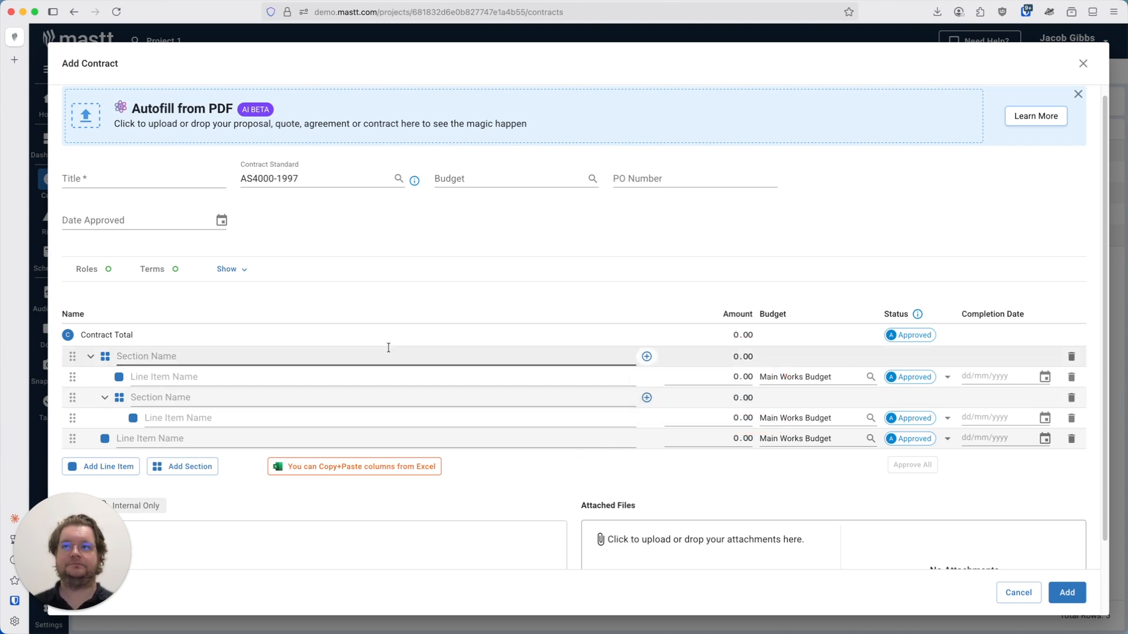
pyautogui.scroll(-3, 388, 348)
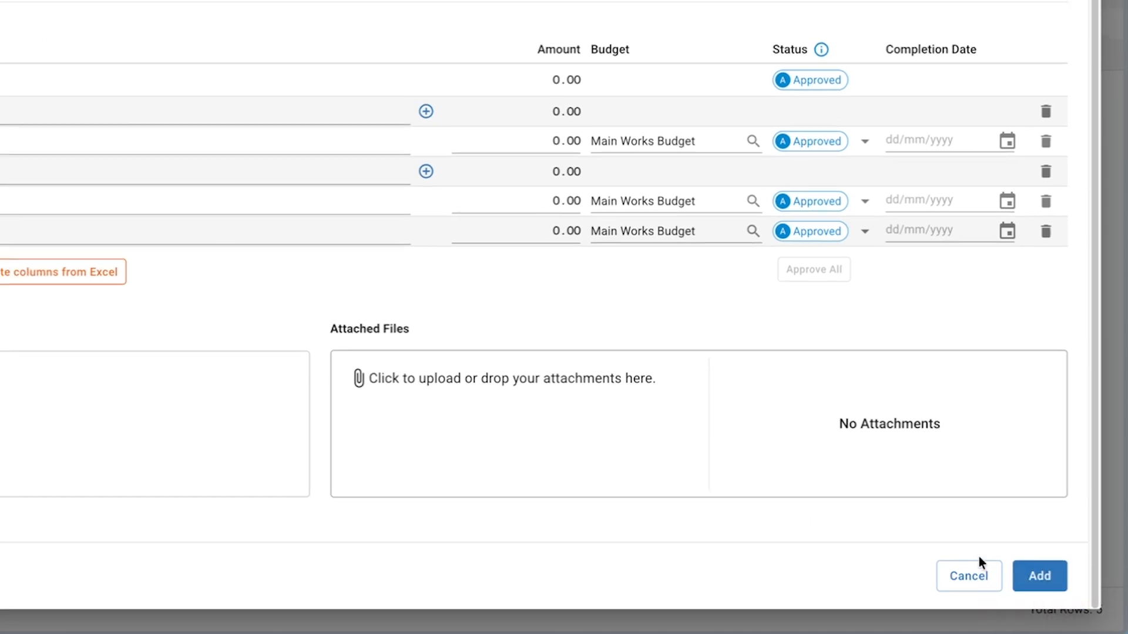
pyautogui.click(977, 571)
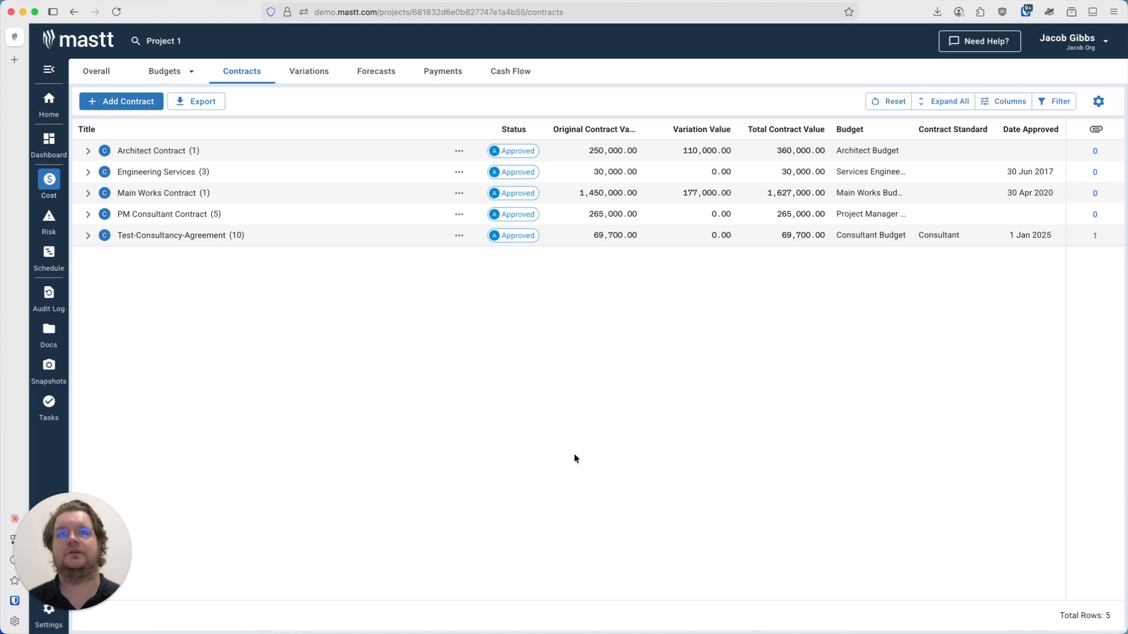
# - Open Test-Consultancy-Agreement for editing to review its details and line items, and close it without updating
pyautogui.click(459, 235)
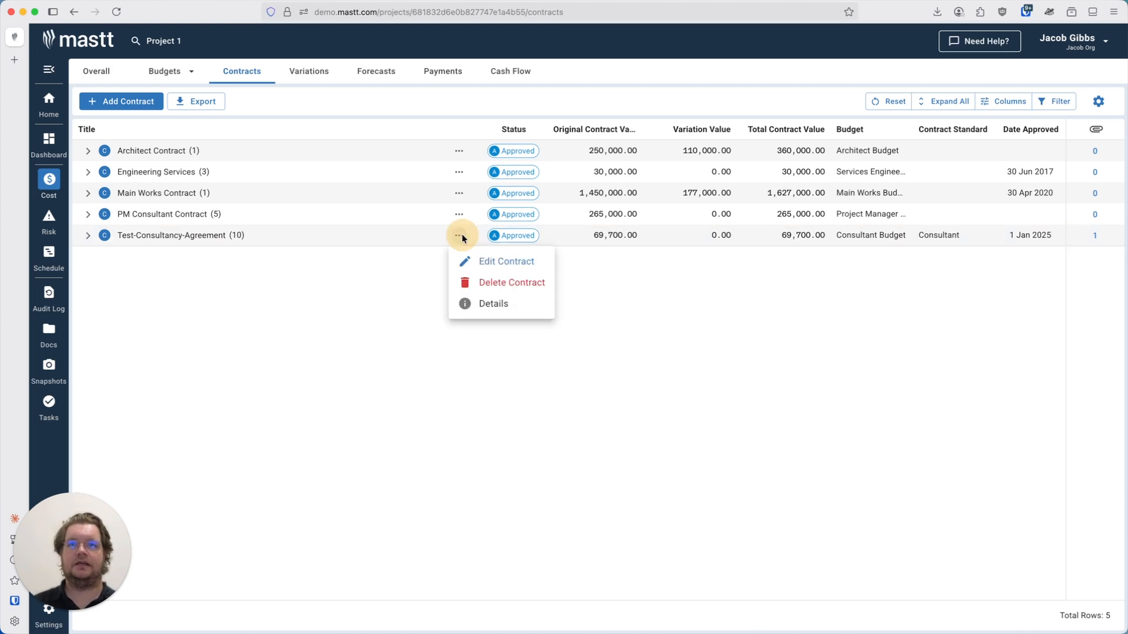
pyautogui.click(491, 264)
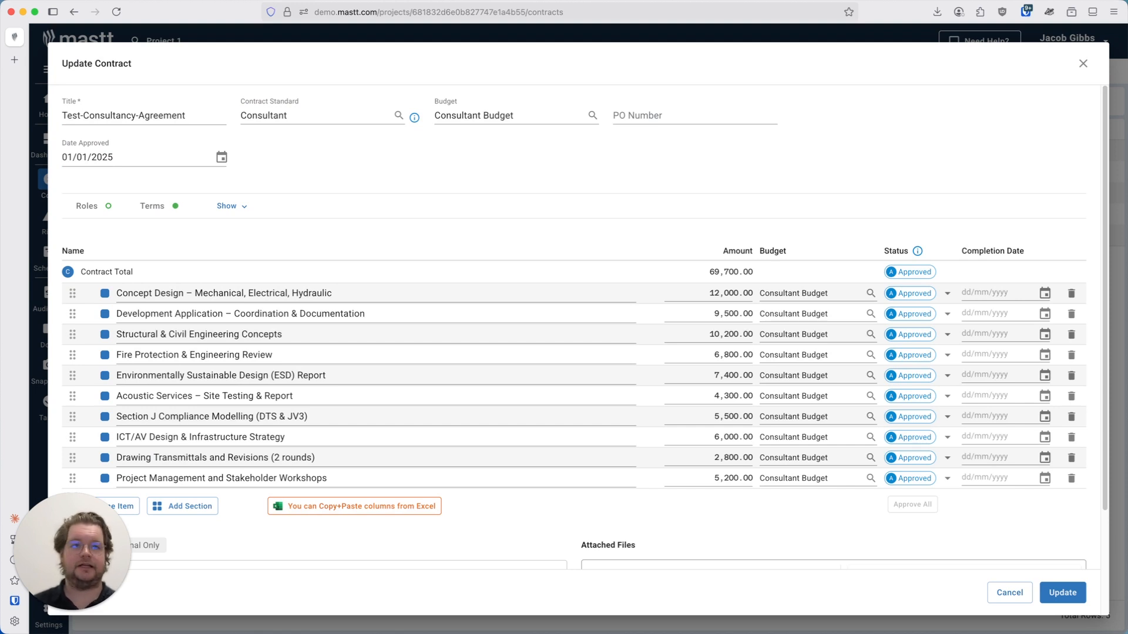
pyautogui.click(1003, 592)
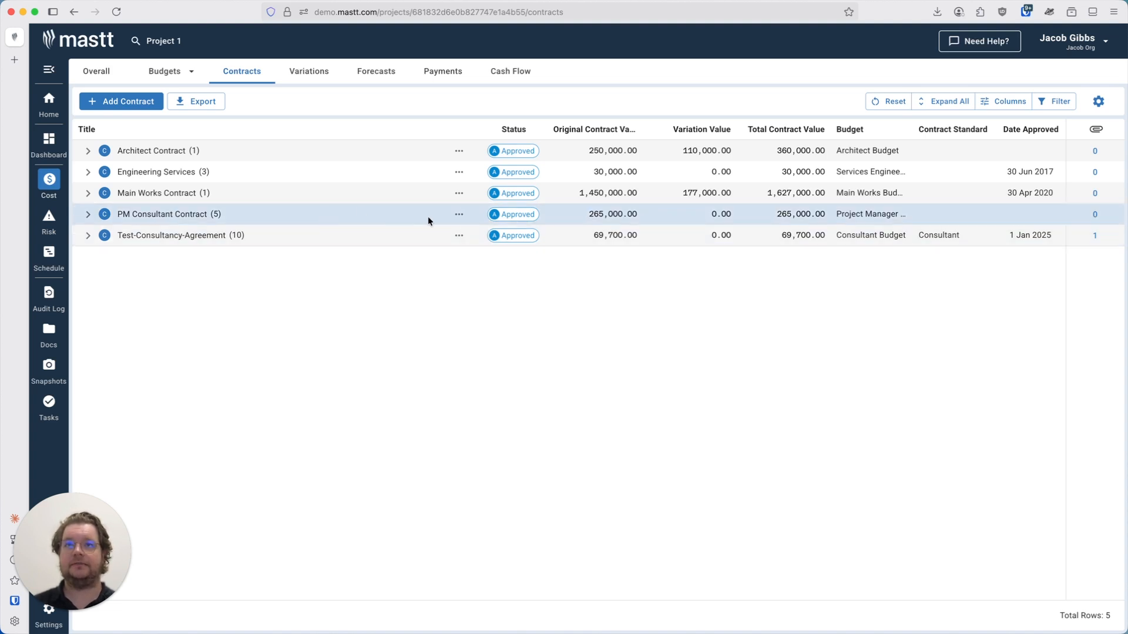
# - Check whether Test-Consultancy-Agreement and PM Consultant Contract can be deleted, without deleting either
pyautogui.click(460, 236)
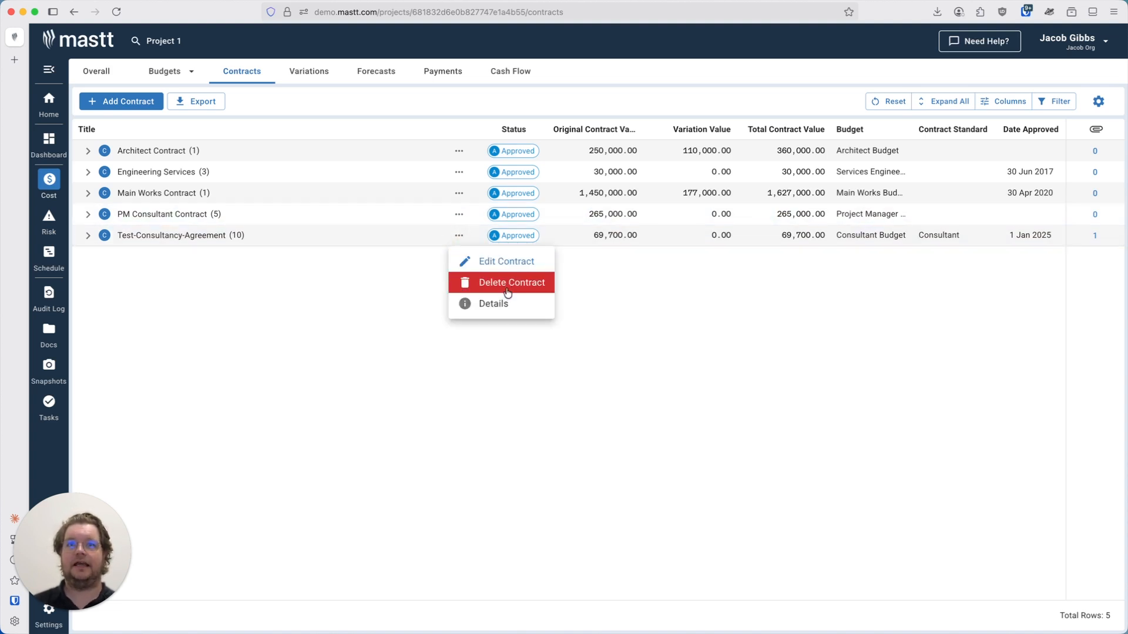
pyautogui.click(460, 215)
pyautogui.click(459, 214)
pyautogui.moveTo(500, 267)
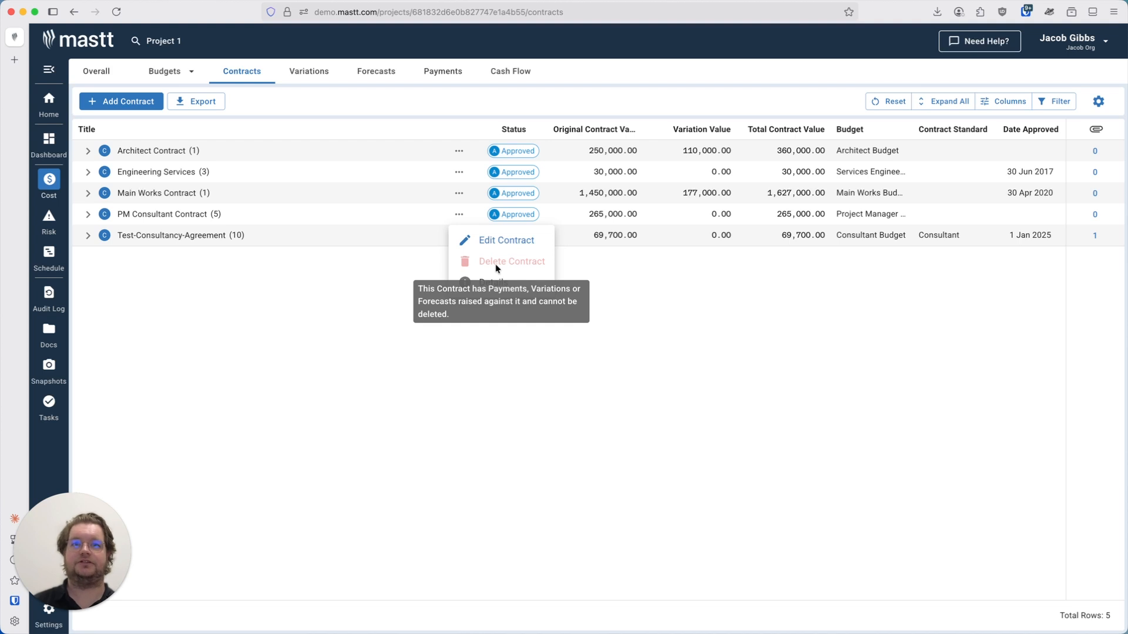
pyautogui.click(438, 442)
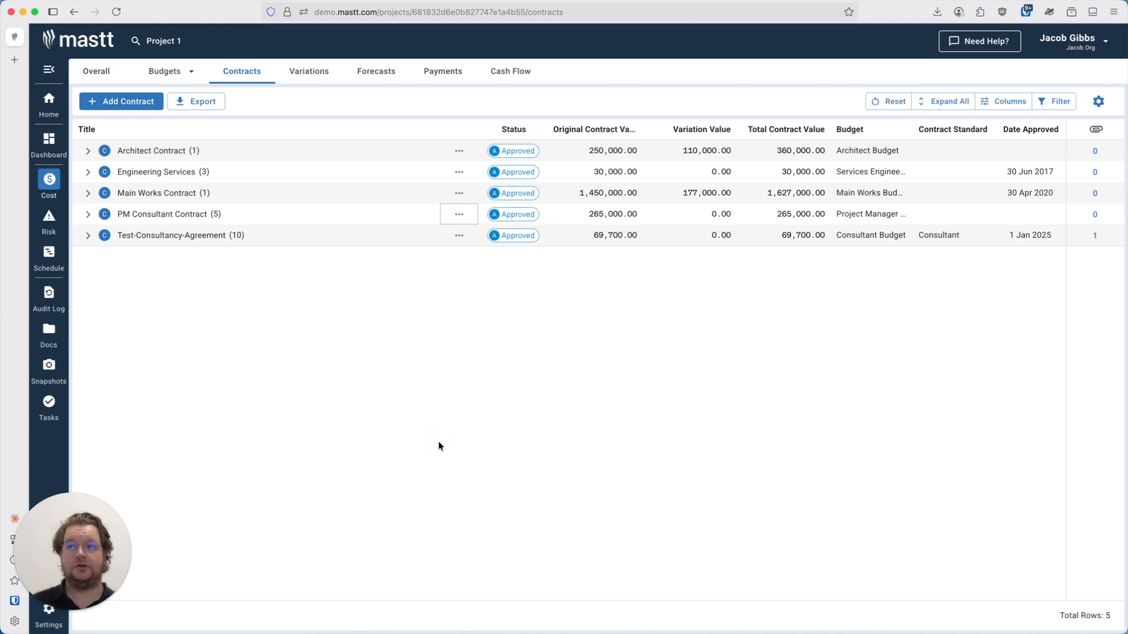